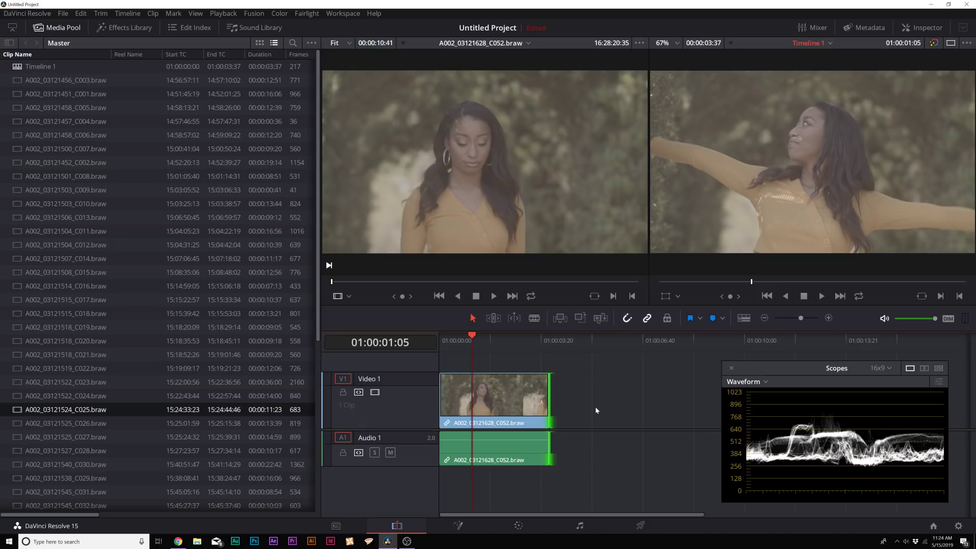
Step: Move the timeline playhead to 01:00:01:20, shift the floating scopes window clear of the viewer, and open the Color page
left_click(506, 340)
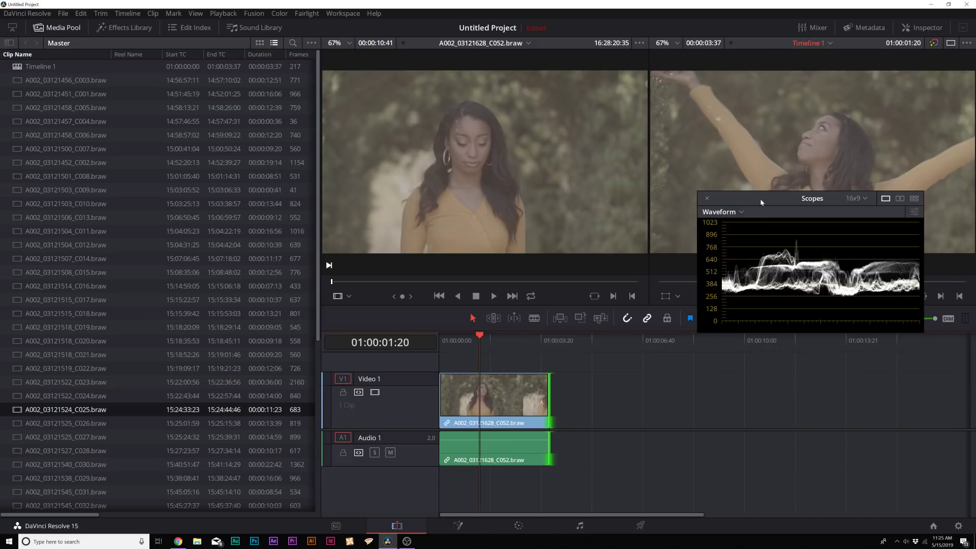
left_click_drag(761, 202, 777, 375)
left_click(528, 531)
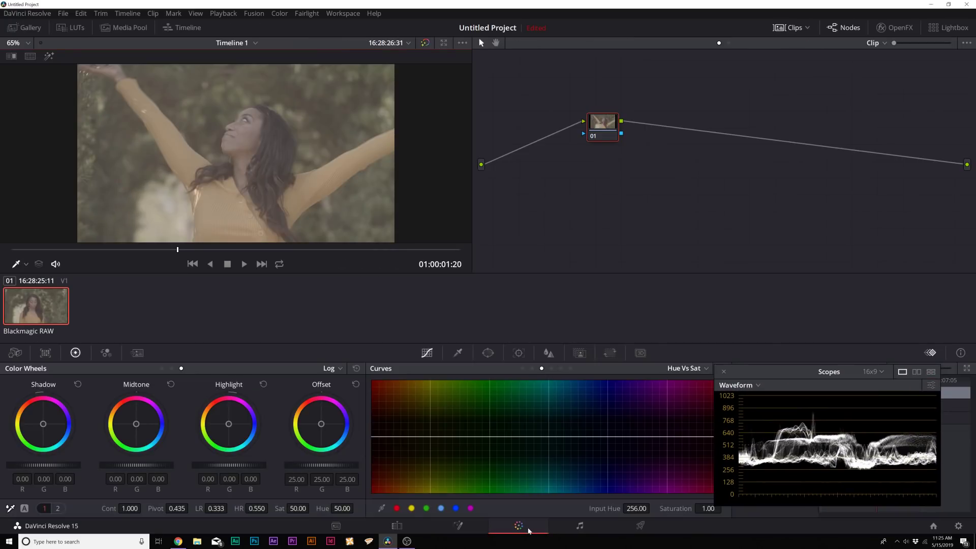
Step: Close the floating scopes window and hide the clip thumbnail strip to enlarge the viewer and node graph
left_click_drag(749, 373, 778, 380)
left_click(753, 378)
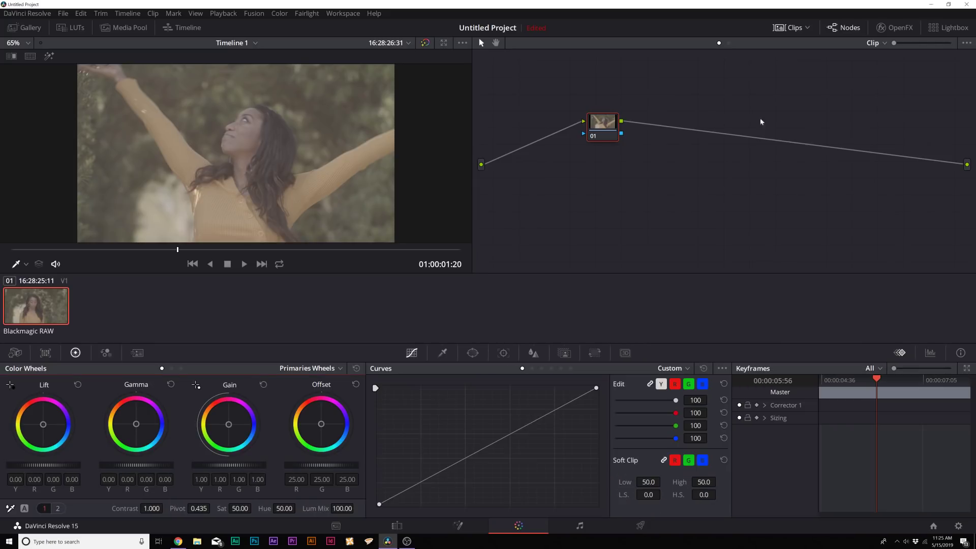
left_click(782, 30)
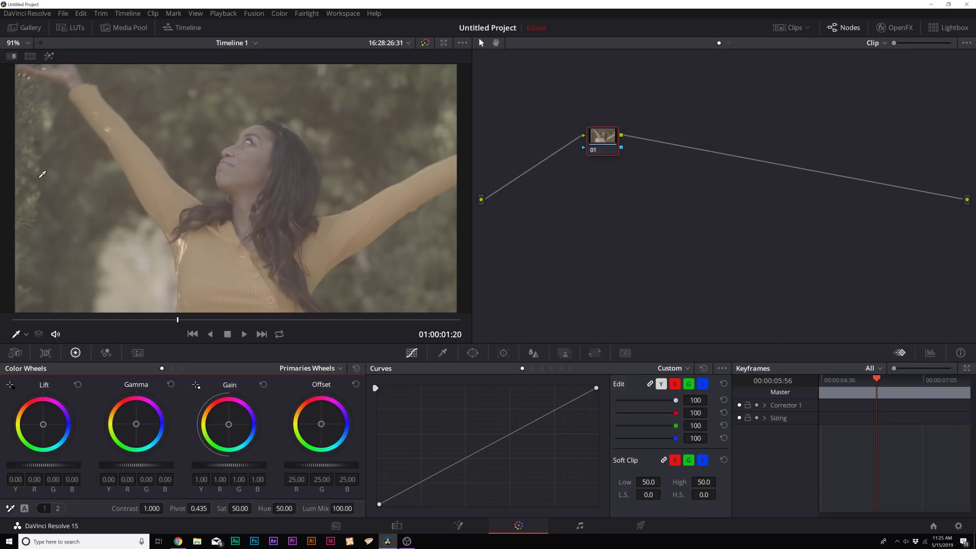
Step: Reopen the video scopes window, place it over the node graph, and show four scopes at once
left_click(339, 13)
mouse_move(365, 100)
left_click(474, 103)
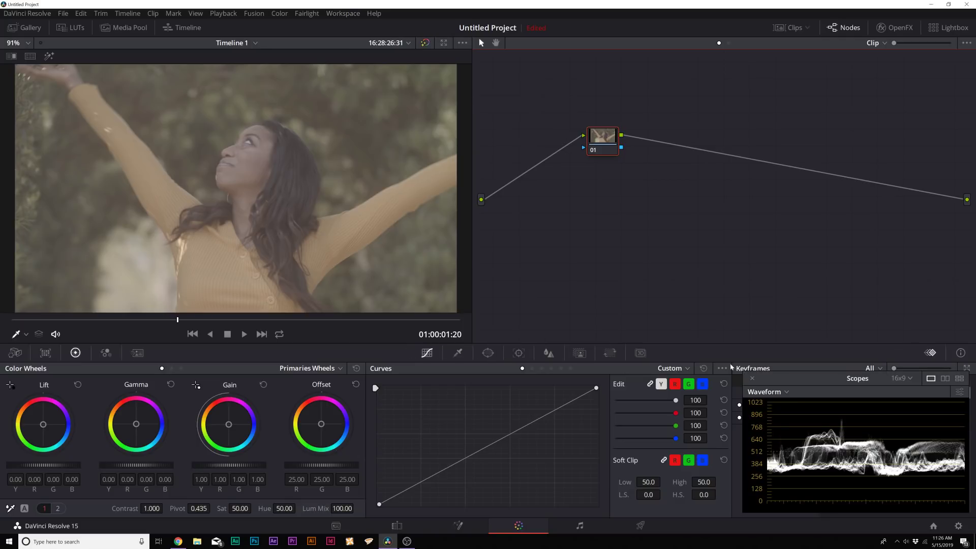
left_click_drag(790, 381, 485, 193)
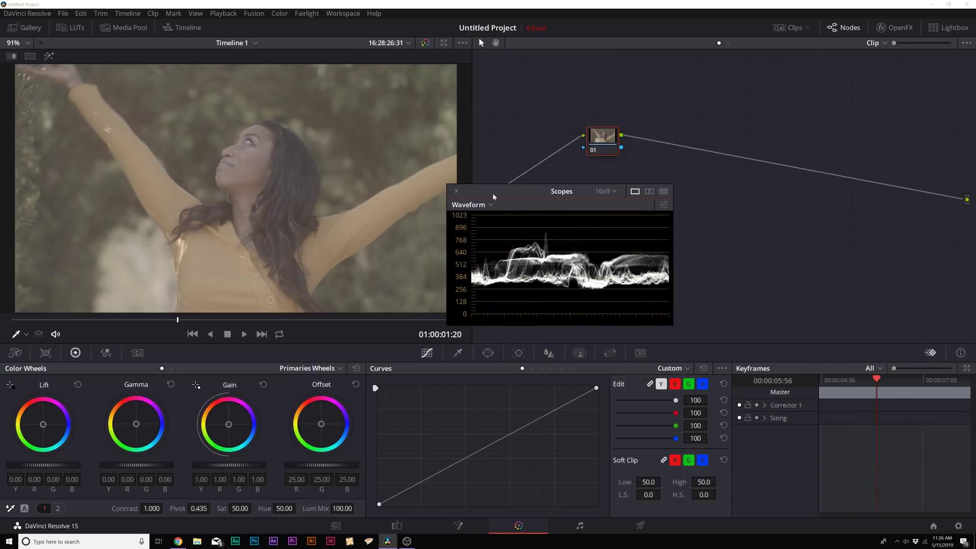
left_click(663, 193)
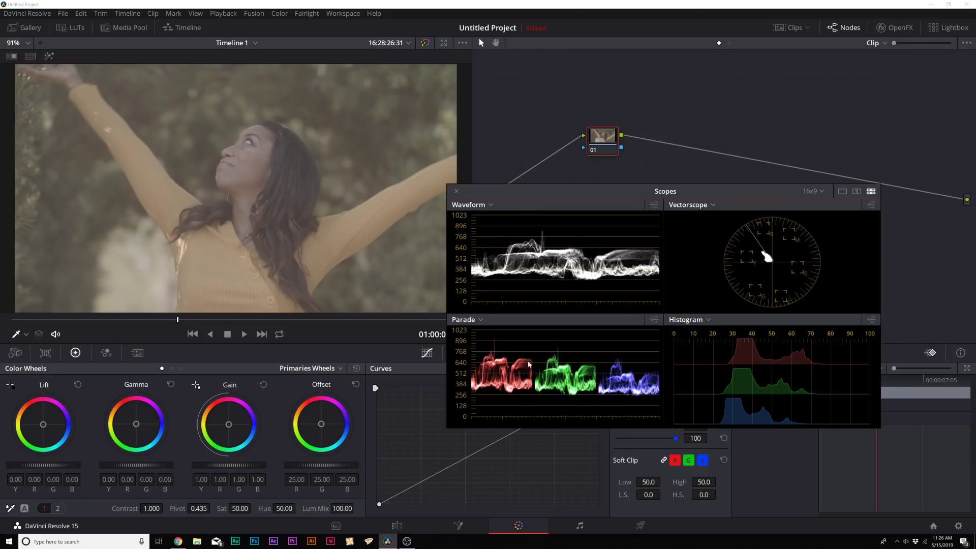
Step: Return the scopes window to a single Waveform view, shrink it, and place it over the Keyframes area
left_click(842, 191)
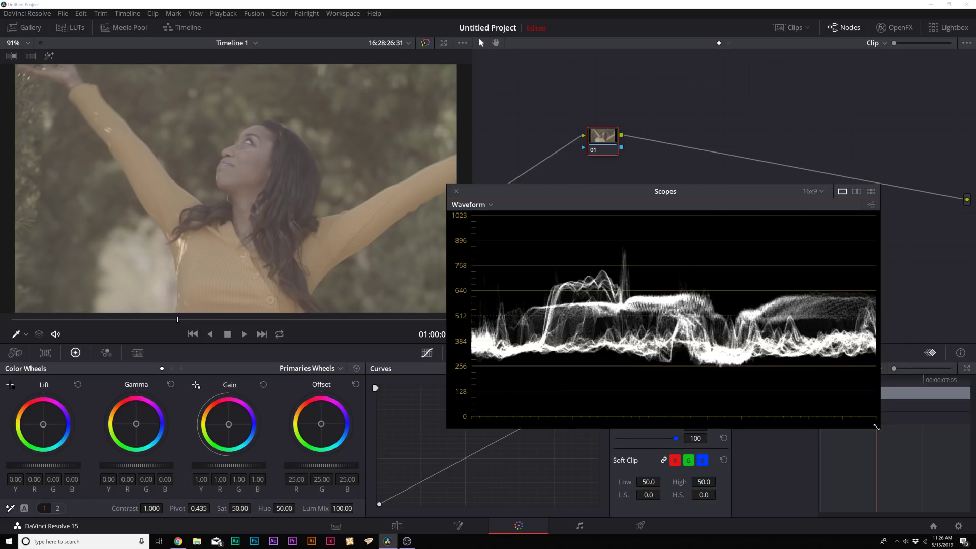
left_click_drag(876, 427, 684, 331)
left_click_drag(569, 193, 655, 207)
left_click_drag(574, 210, 774, 393)
Step: Move node 01 close to the graph's source input and add three serial nodes after it
left_click_drag(599, 137, 497, 145)
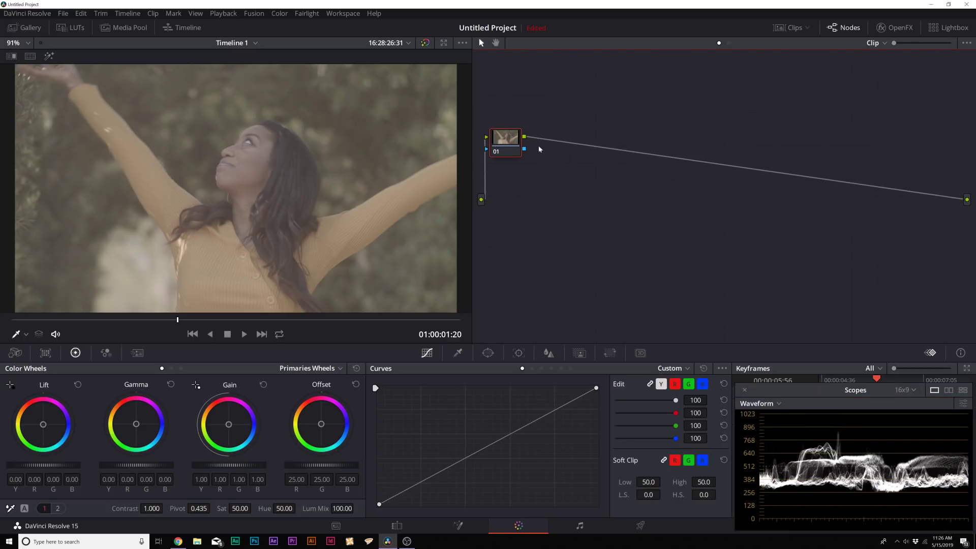
key("alt+s")
key("alt+s")
key("alt+s")
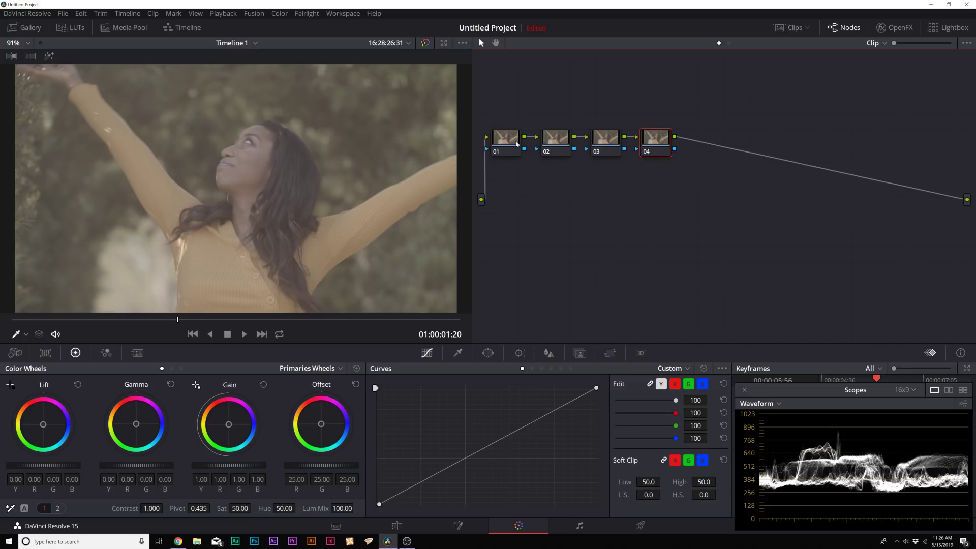
Step: Delete nodes 02, 03 and 04, and reposition node 01 nearer the level of the source input
mouse_move(645, 150)
left_mouse_down()
mouse_move(670, 130)
mouse_move(652, 154)
left_mouse_up()
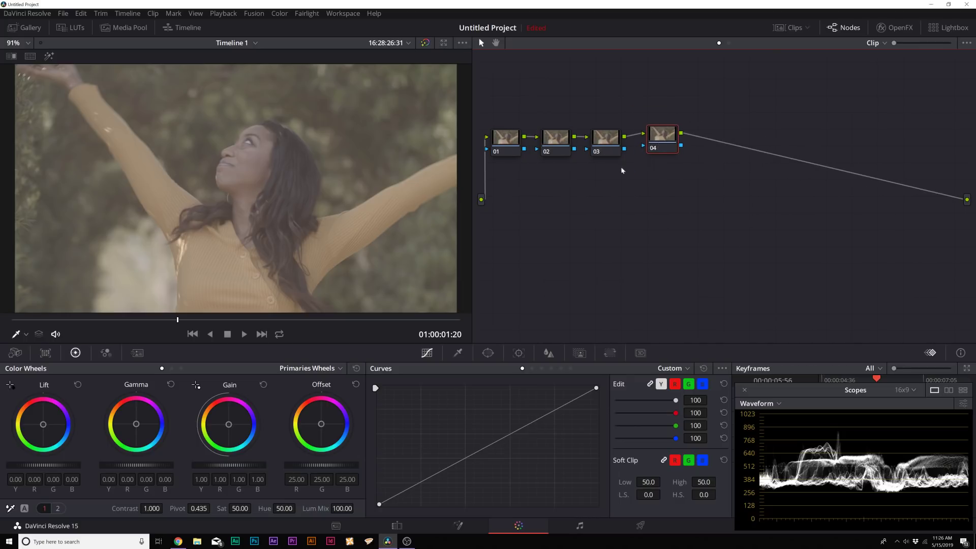
left_click_drag(568, 182, 698, 112)
key("Delete")
left_click_drag(506, 153, 524, 195)
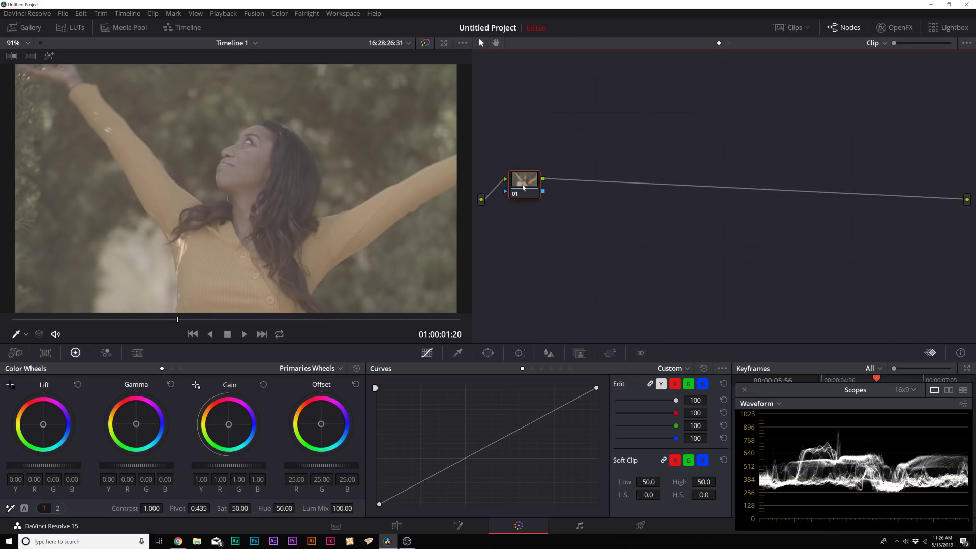
Step: Add a series of serial nodes after node 01
left_click(280, 14)
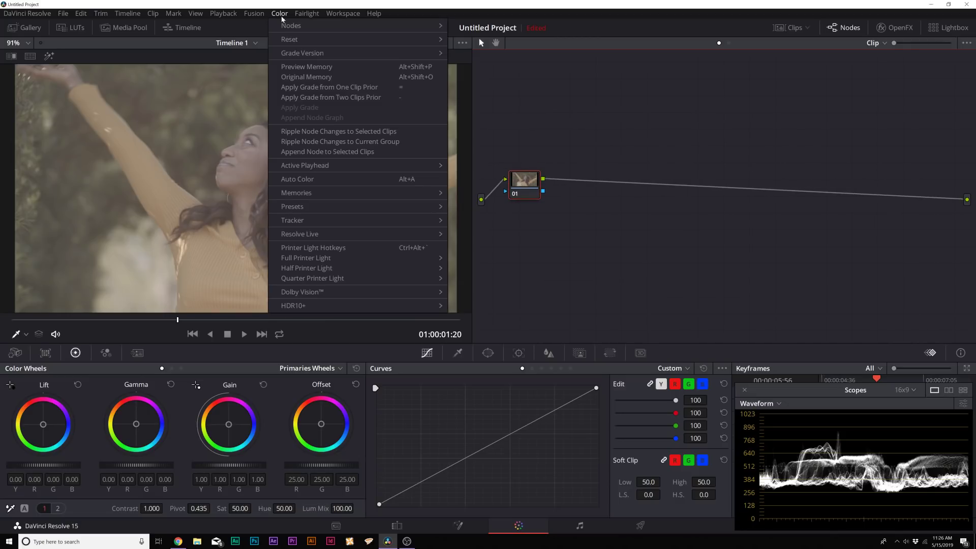
mouse_move(345, 25)
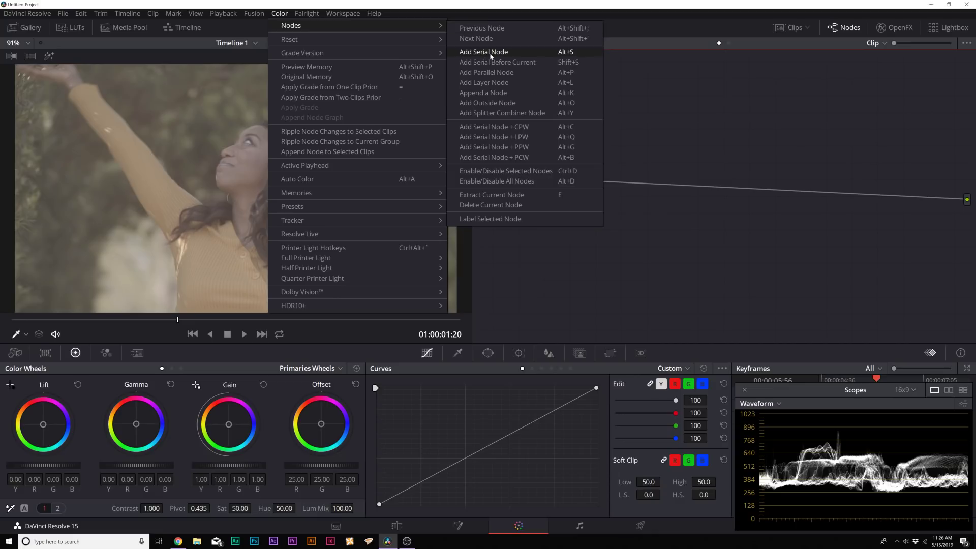
left_click(520, 56)
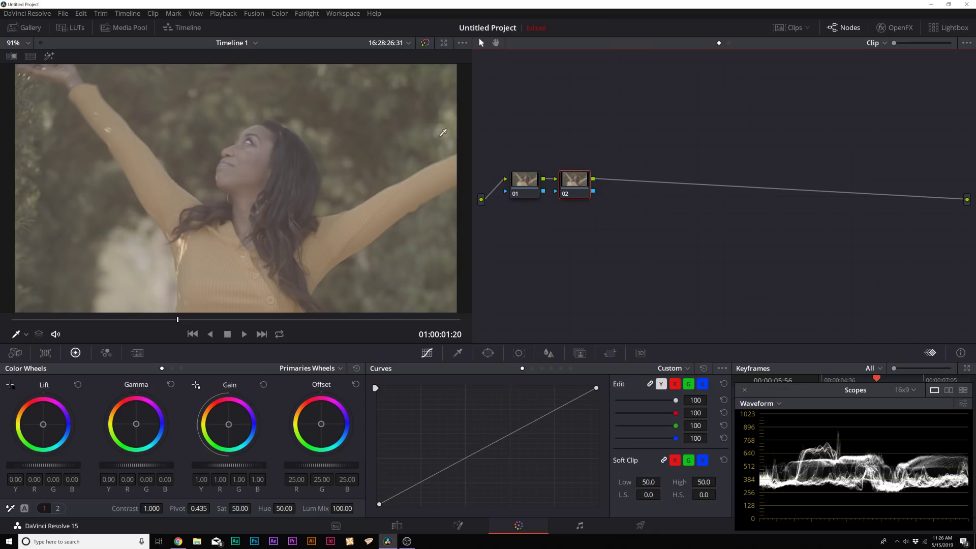
key("alt+s")
key("alt+s")
key("alt+s")
key("alt+s")
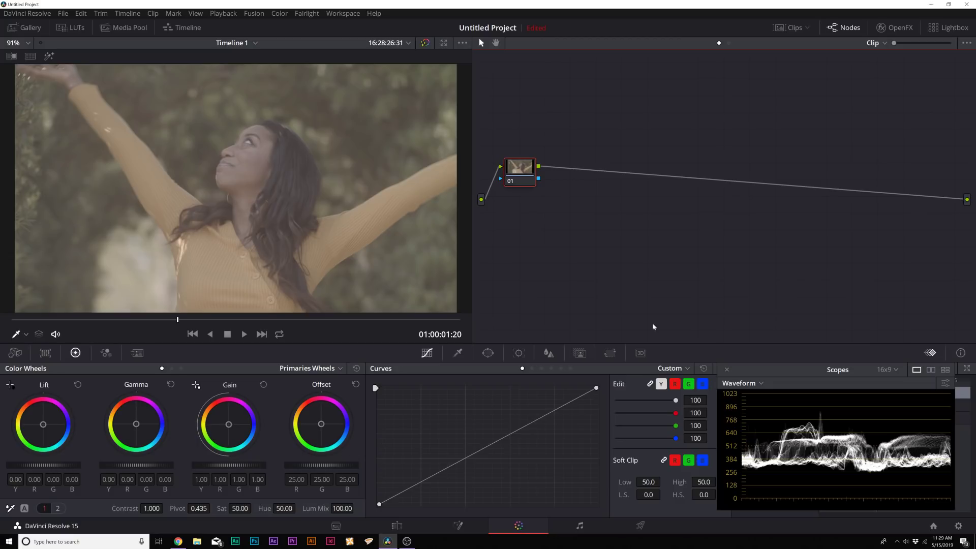
Step: Align node 01 near the source input and add three serial nodes after it to make a four-node chain
mouse_move(766, 379)
left_mouse_down()
mouse_move(760, 337)
mouse_move(777, 381)
left_mouse_up()
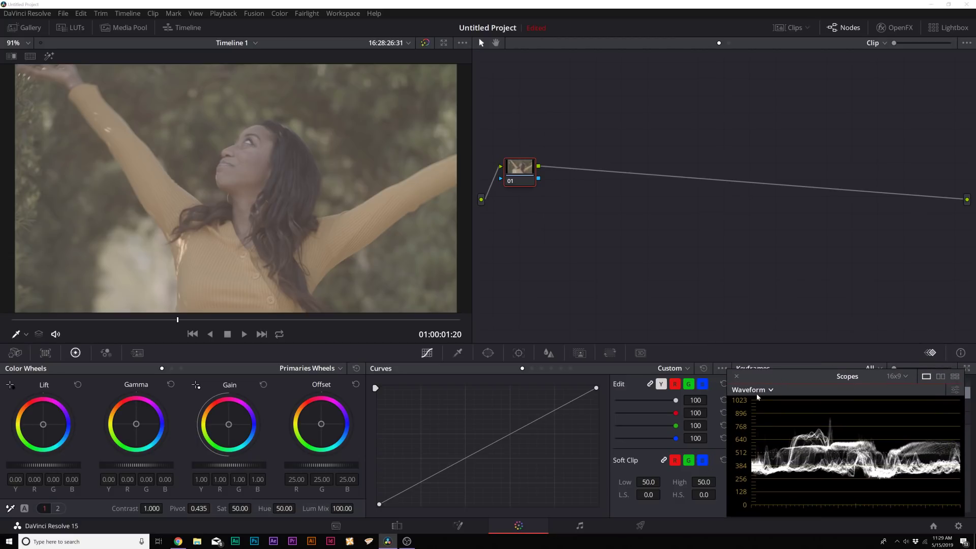
left_click_drag(523, 174, 522, 186)
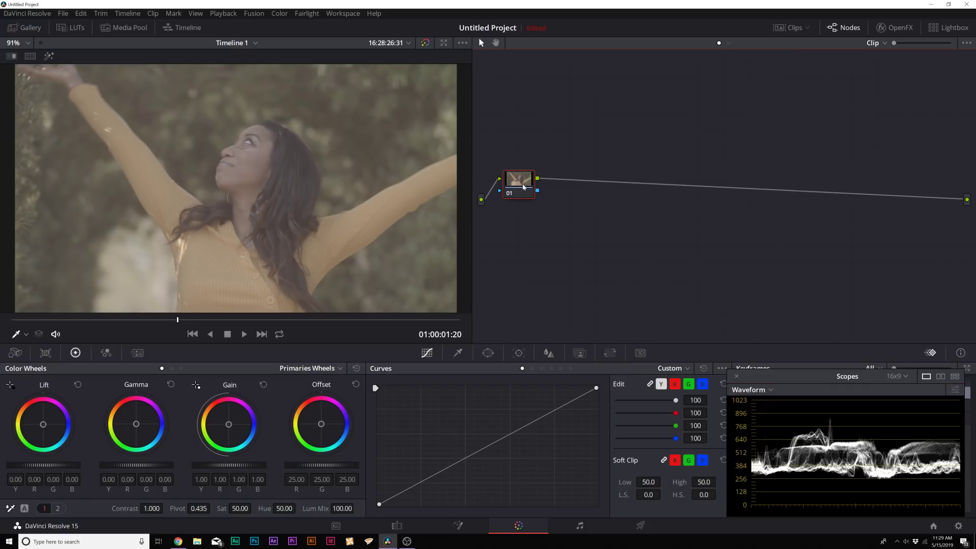
left_click(279, 13)
mouse_move(416, 25)
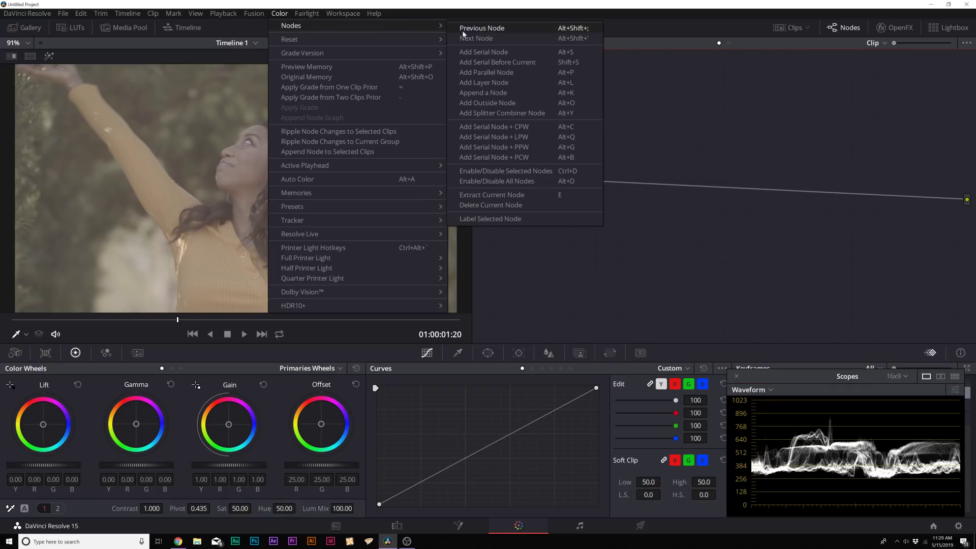
left_click(483, 52)
key("alt+s")
key("alt+s")
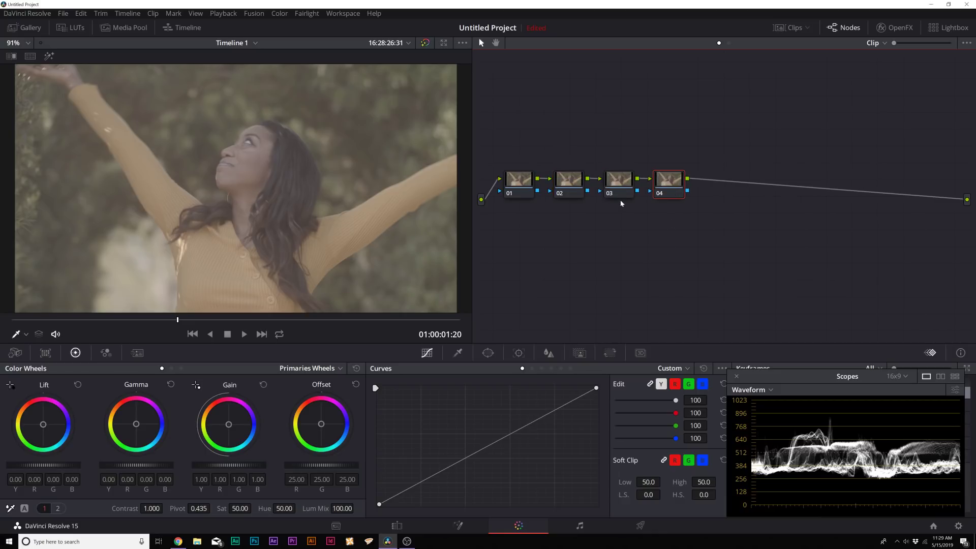
Step: Raise node 03's Contrast to 1.446 and shift the scopes window off the curve controls
left_click(619, 192)
left_click_drag(160, 506, 167, 507)
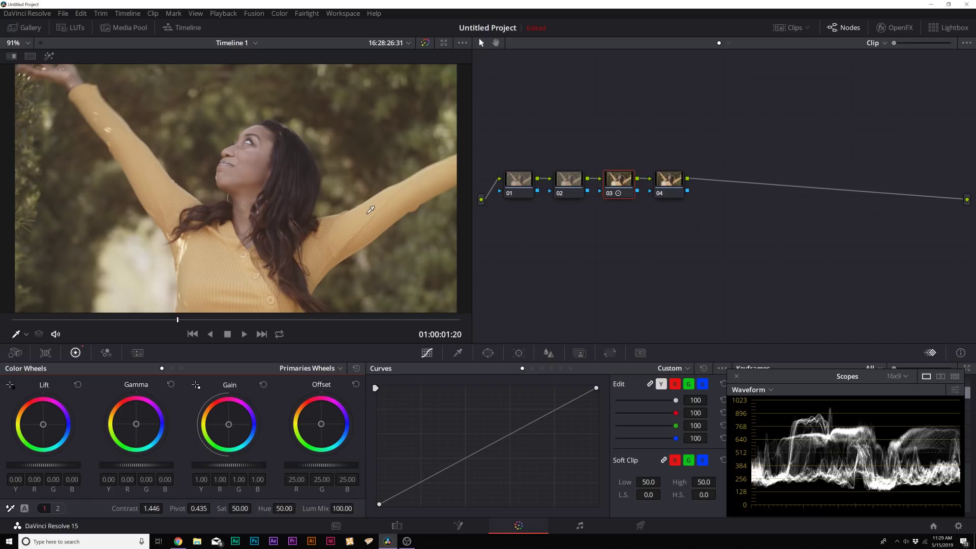
mouse_move(771, 370)
left_mouse_down()
mouse_move(712, 278)
mouse_move(781, 365)
mouse_move(769, 362)
mouse_move(775, 372)
left_mouse_up()
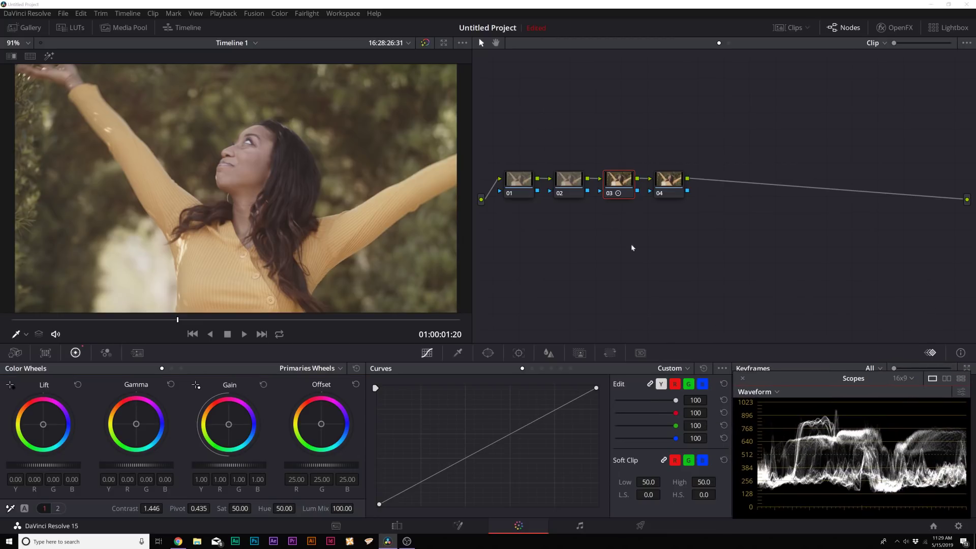
Step: Lower node 01's master Gamma to -0.04 in the Primaries Wheels
left_click(522, 186)
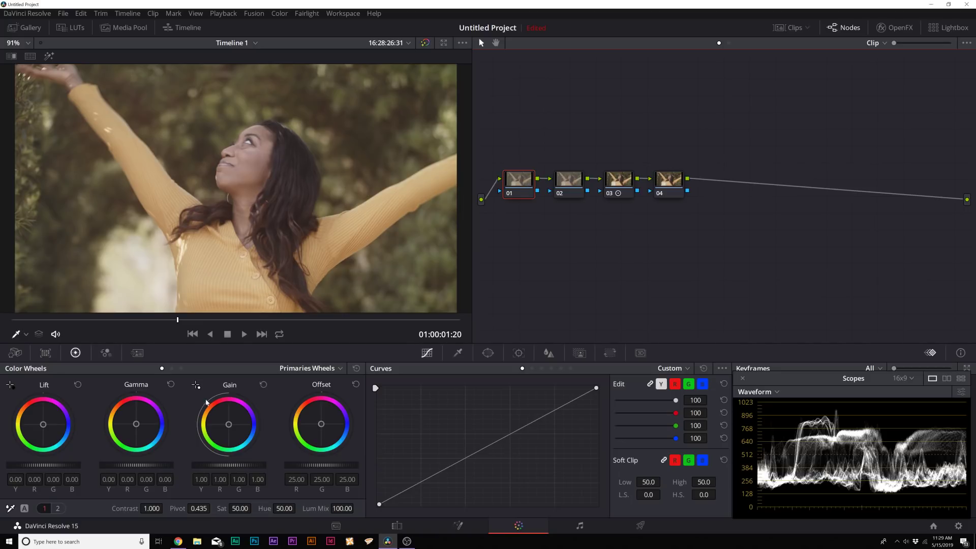
left_click_drag(156, 465, 122, 470)
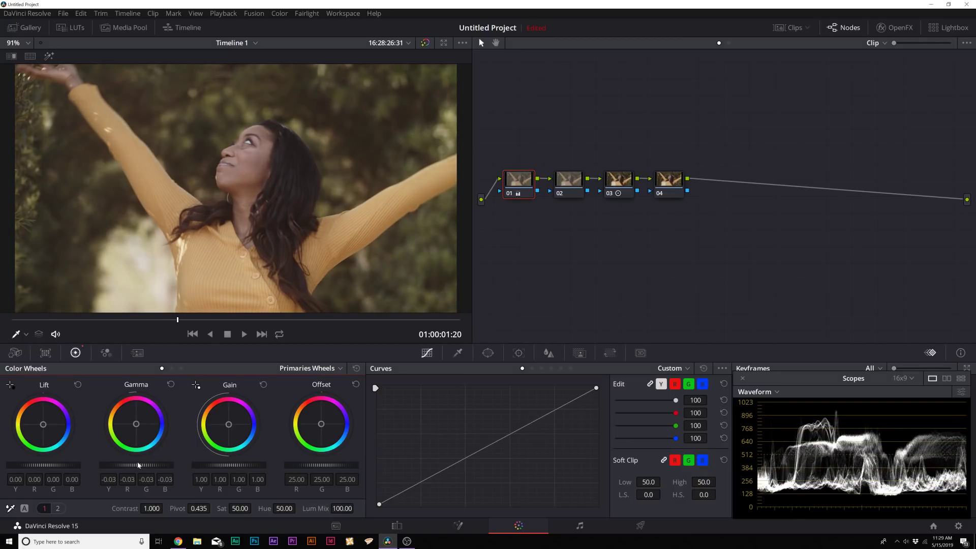
left_click_drag(146, 465, 140, 465)
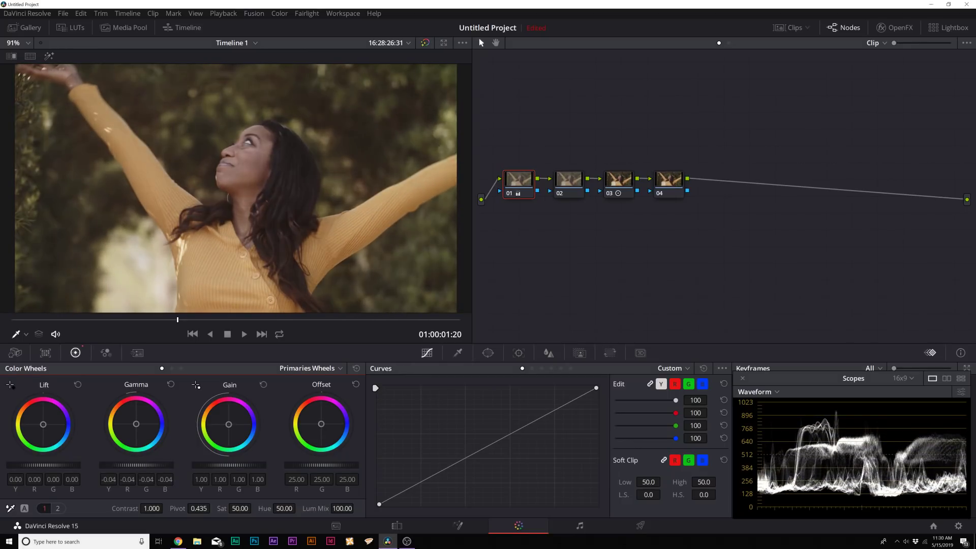
left_click_drag(140, 465, 136, 465)
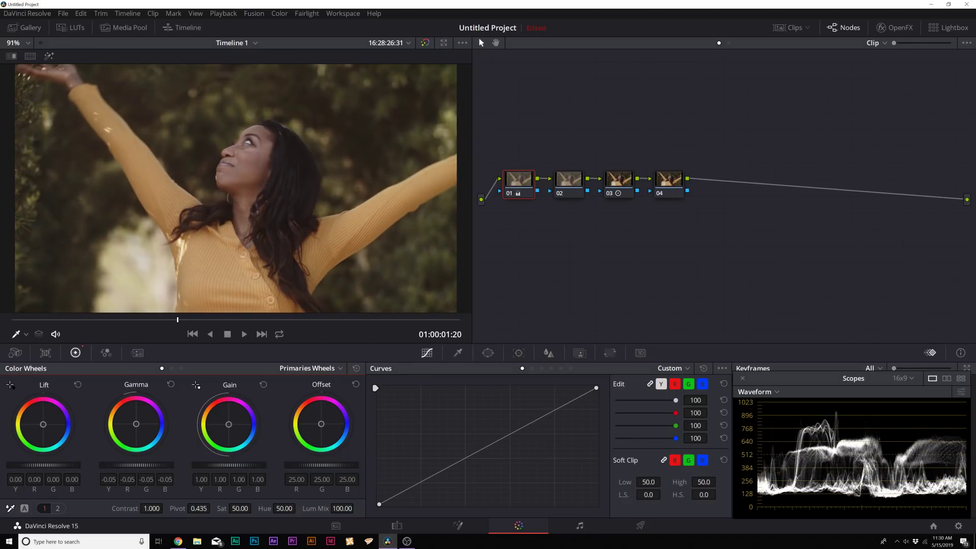
double_click(169, 466)
left_click_drag(136, 465, 152, 468)
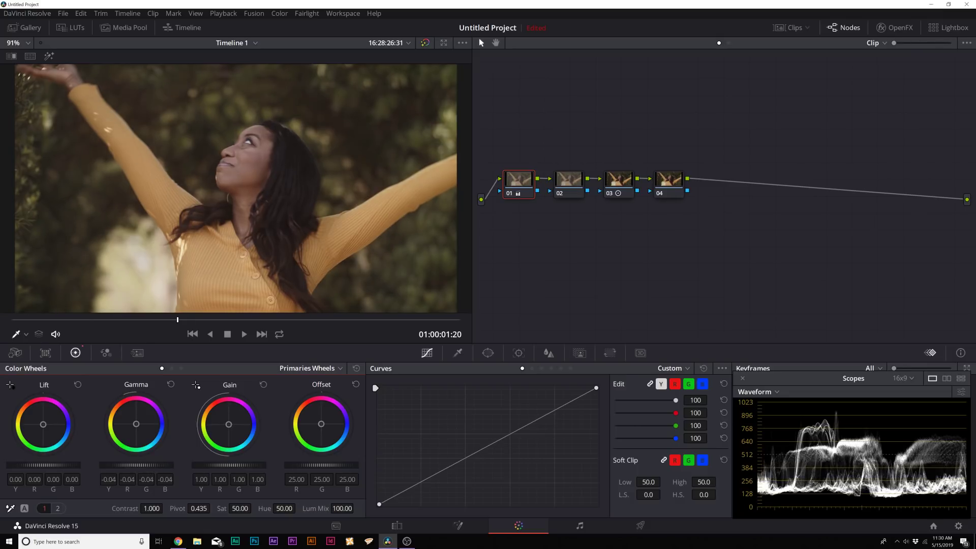
Step: Try lowering node 01's master Offset to 22.60, and reset the Offset wheel
left_click_drag(322, 465, 319, 465)
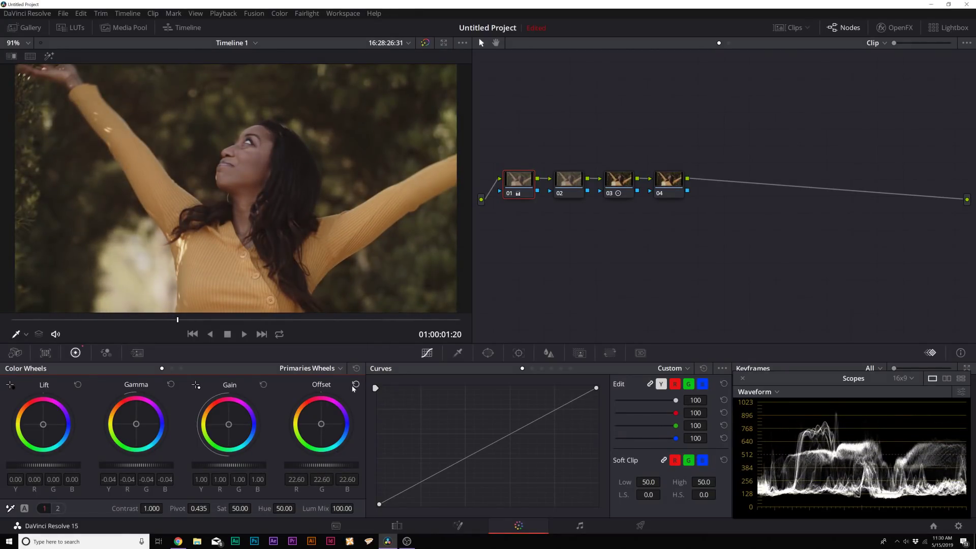
left_click(356, 385)
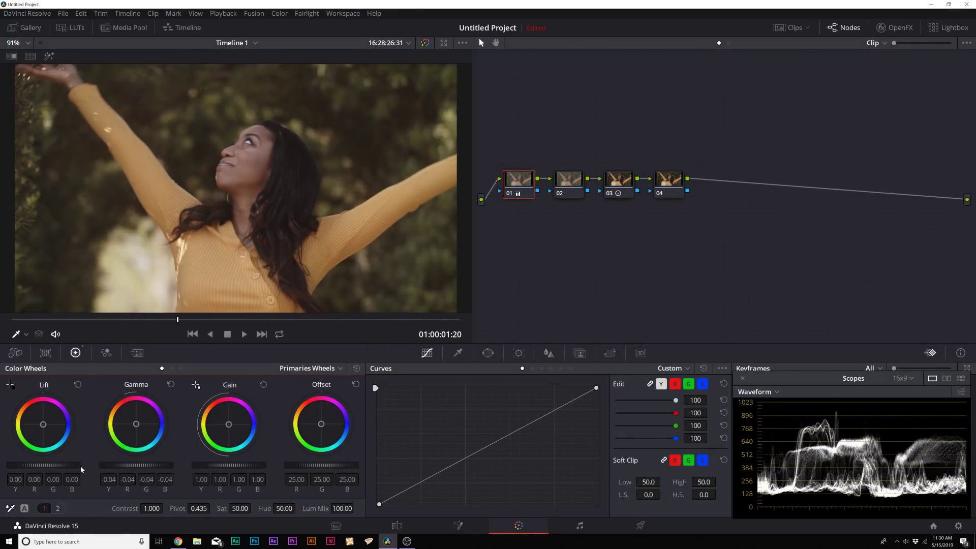
Step: Lower node 01's master Lift to -0.02, and try a midpoint on its custom curve before removing that point
left_click_drag(67, 470, 55, 470)
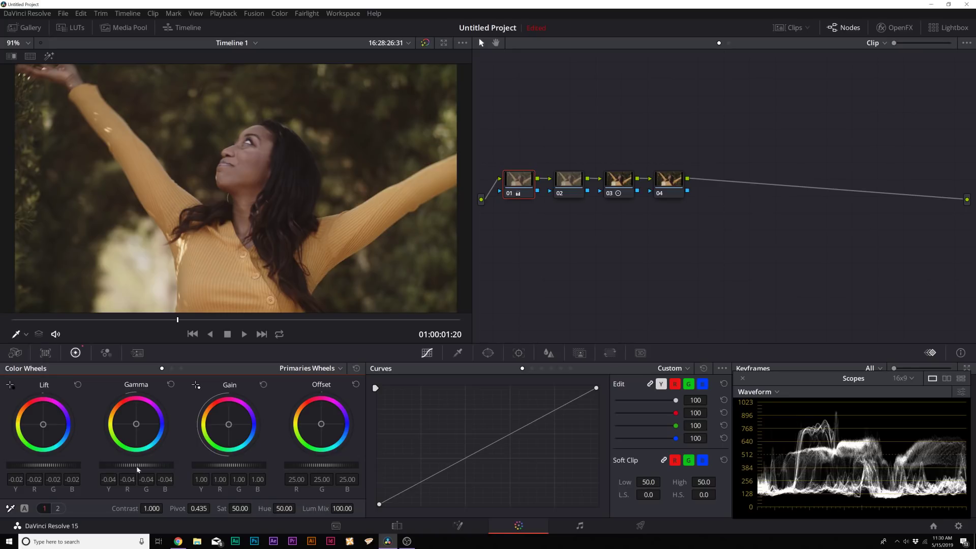
mouse_move(501, 441)
left_mouse_down()
mouse_move(503, 448)
mouse_move(493, 437)
left_mouse_up()
right_click(492, 437)
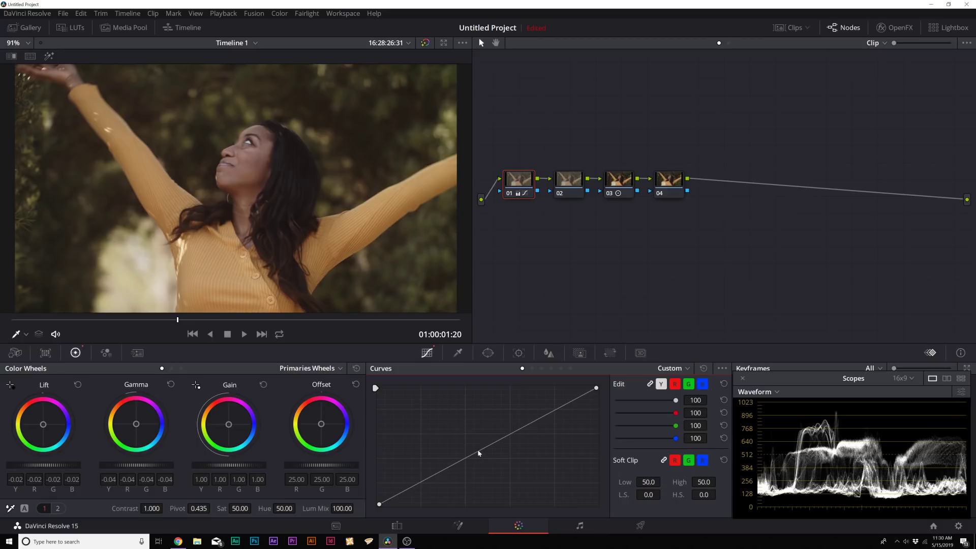
Step: Select node 02 in line with the chain and switch its colour controls from Primaries Wheels to Primaries Bars
left_click_drag(581, 184, 577, 187)
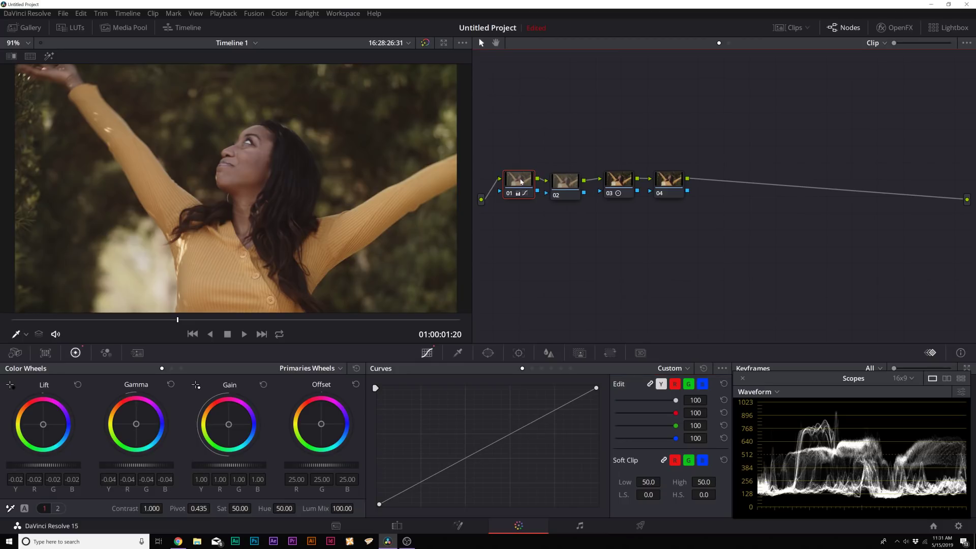
left_click(616, 175)
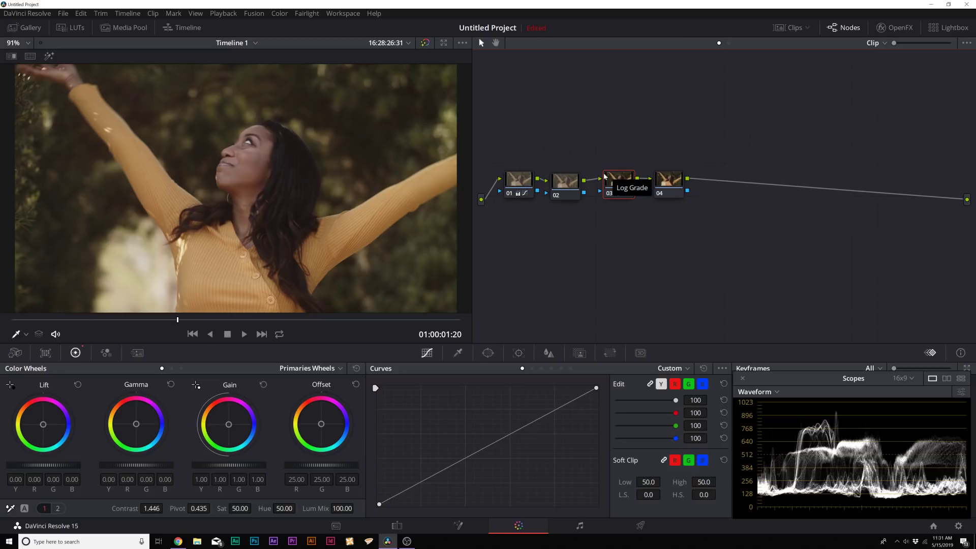
left_click_drag(567, 186, 569, 184)
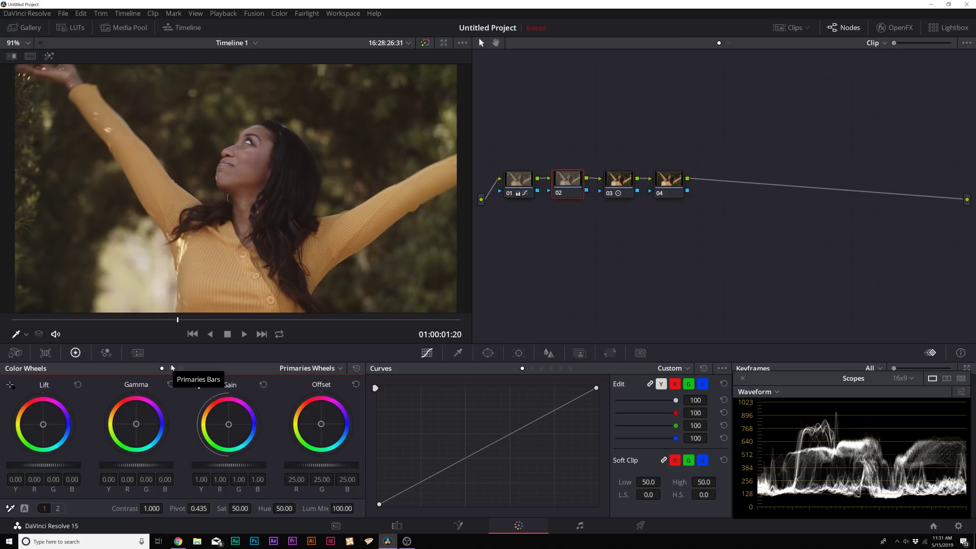
left_click(331, 368)
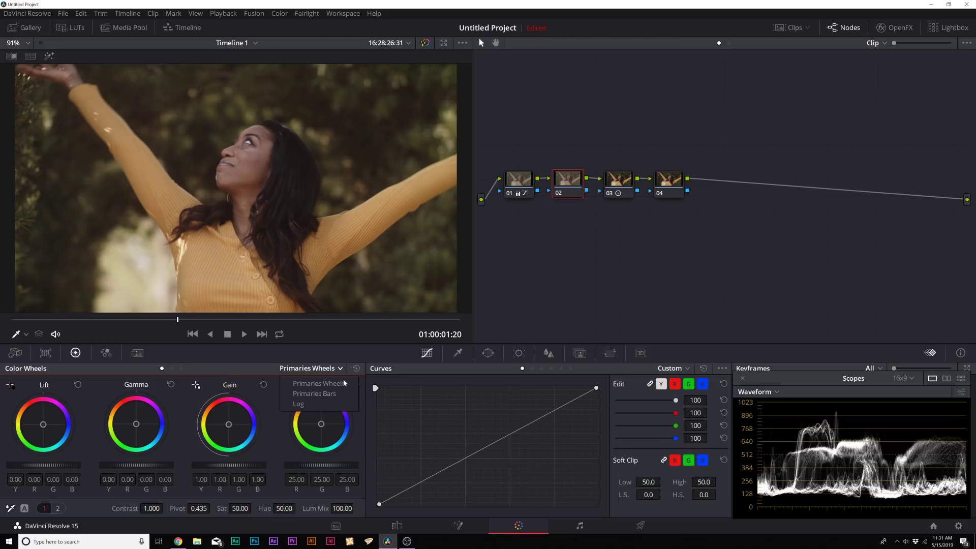
left_click(307, 393)
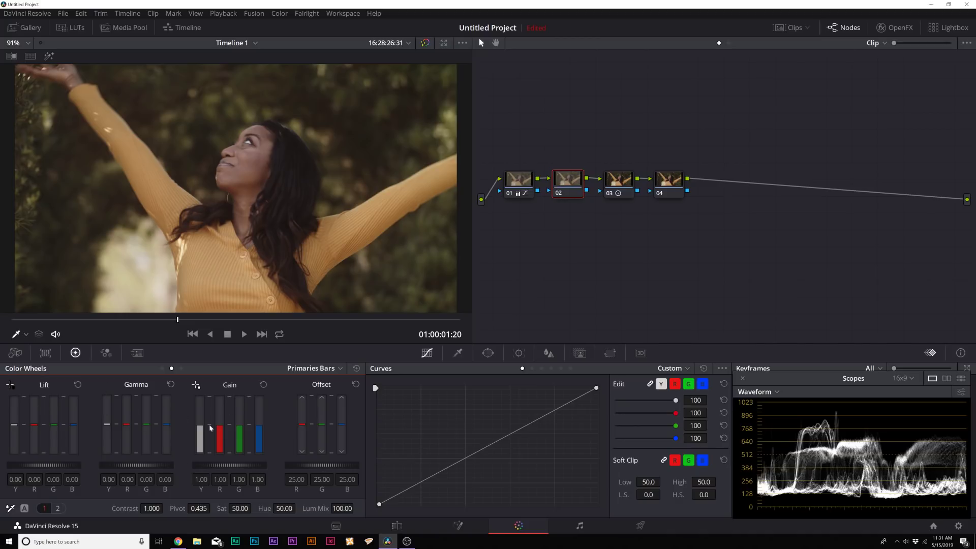
Step: Try the black point, white point and white balance pickers on node 02, undoing the black and white point corrections
left_click(11, 386)
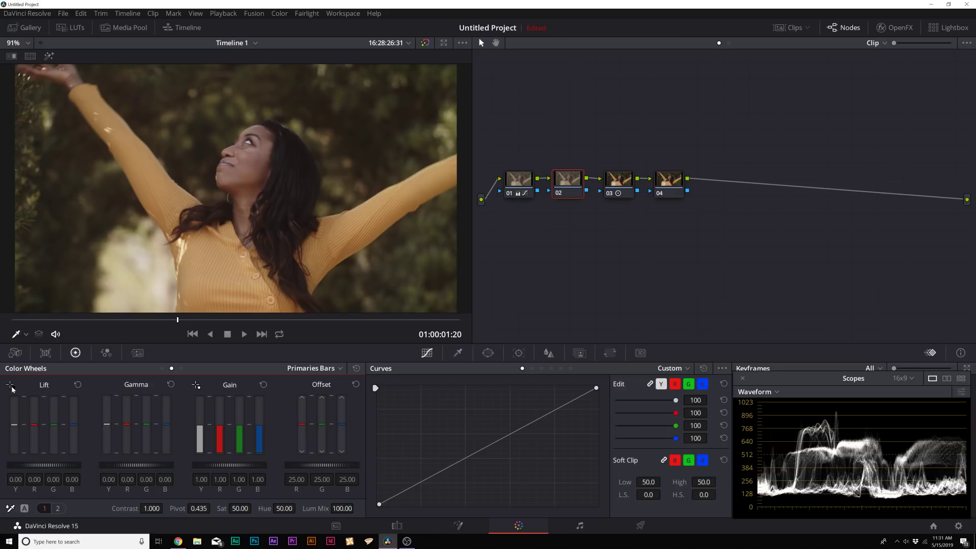
left_click(288, 156)
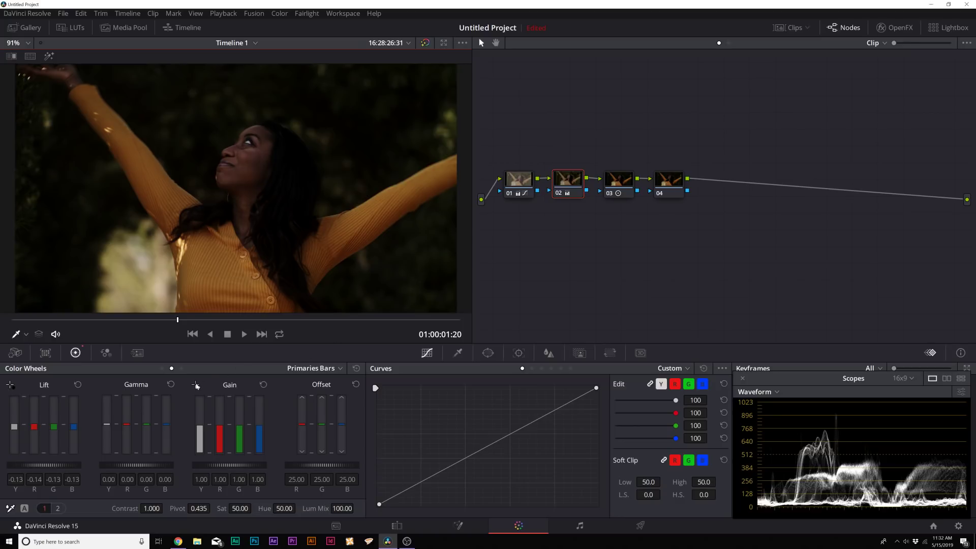
left_click(196, 386)
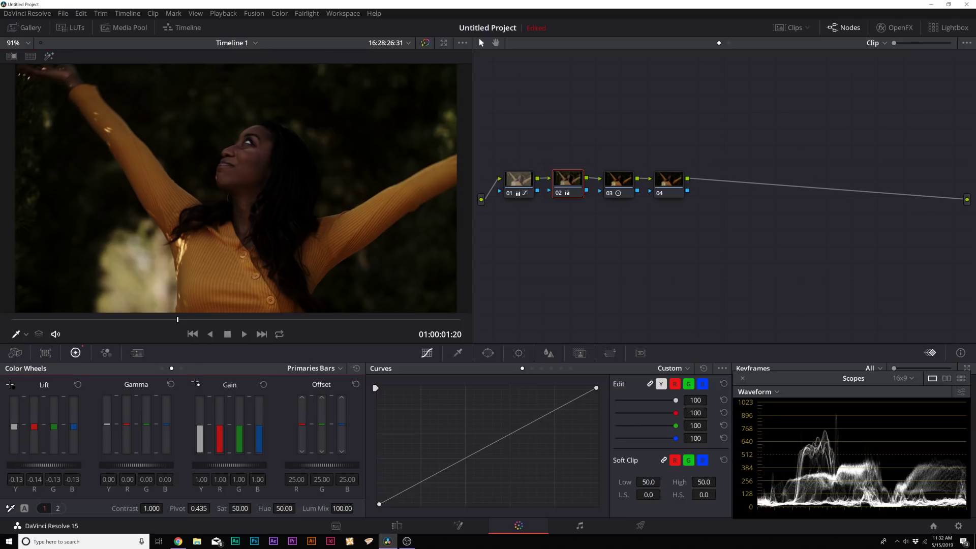
left_click(137, 256)
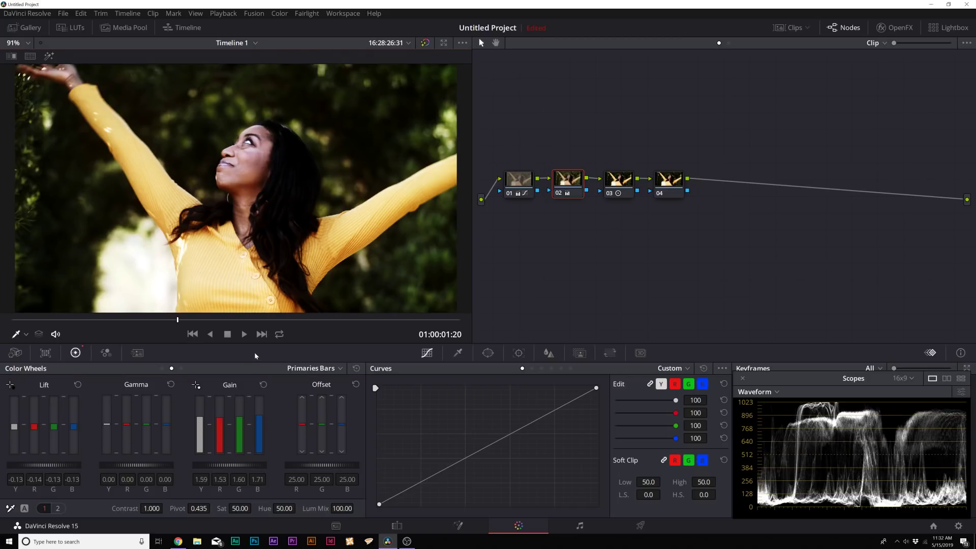
key("ctrl+z")
key("ctrl+z")
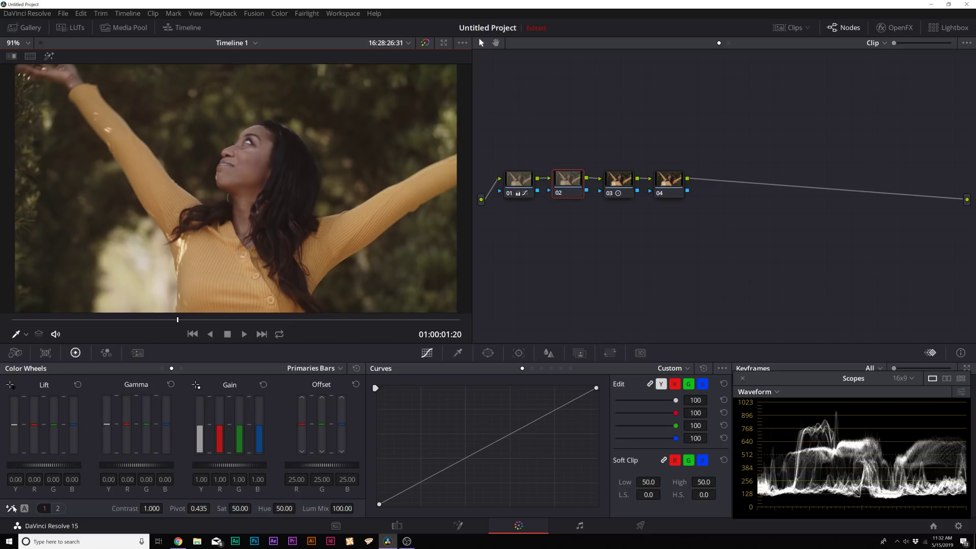
left_click(11, 508)
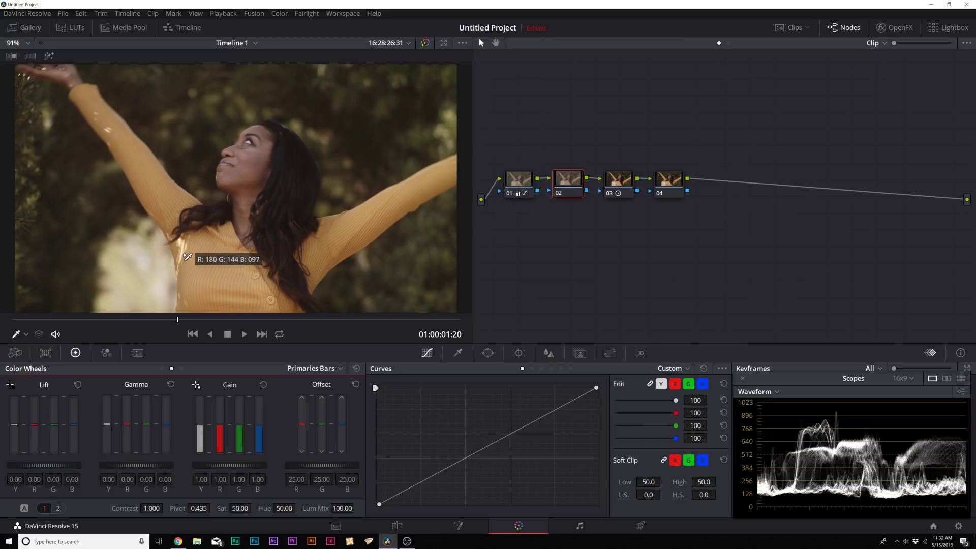
left_click(144, 258)
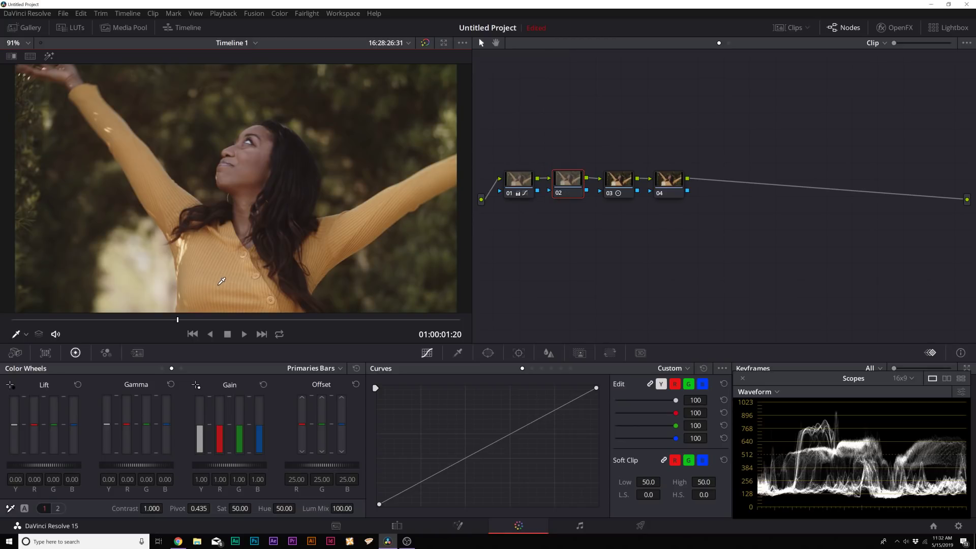
Step: Change the scope from Waveform to Parade and place the scopes window over the keyframes area
left_click_drag(793, 378, 572, 236)
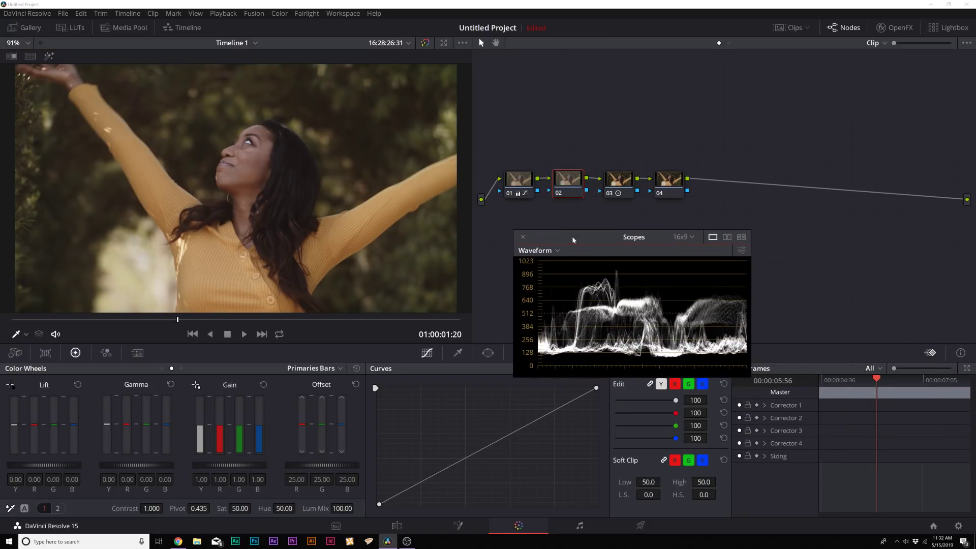
left_click(544, 252)
left_click(543, 268)
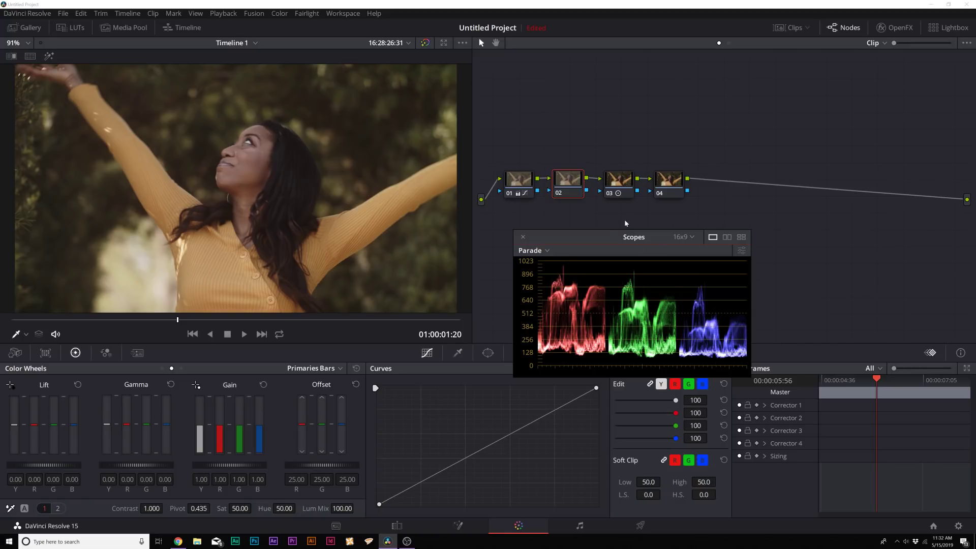
left_click_drag(593, 241, 744, 255)
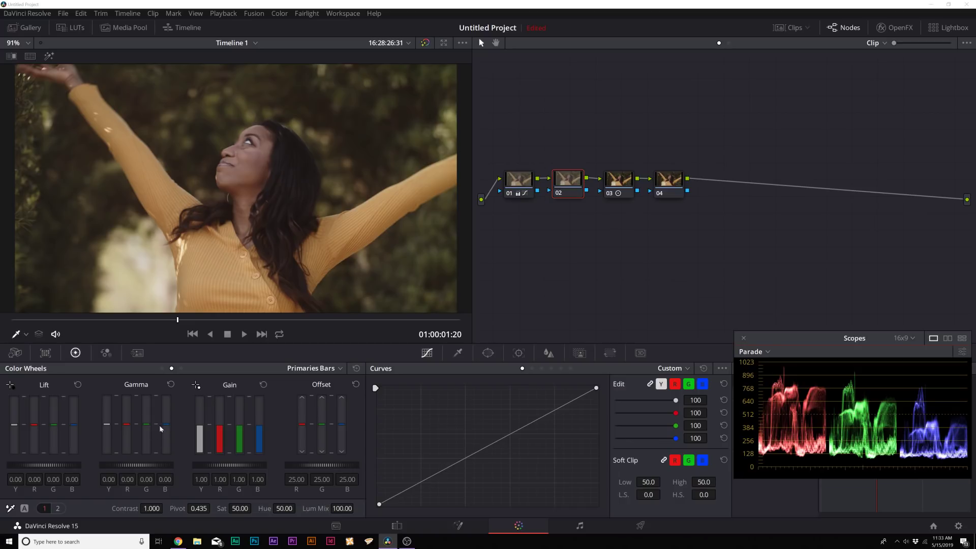
Step: Lower node 02's Gamma to -0.02 in red and -0.01 in green
left_click_drag(166, 425, 147, 428)
left_click(171, 385)
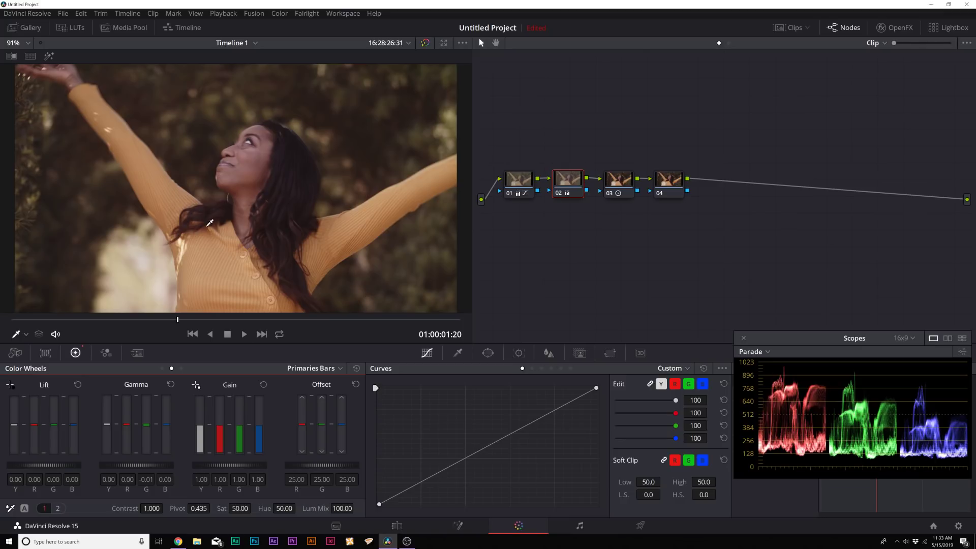
left_click_drag(128, 429, 128, 431)
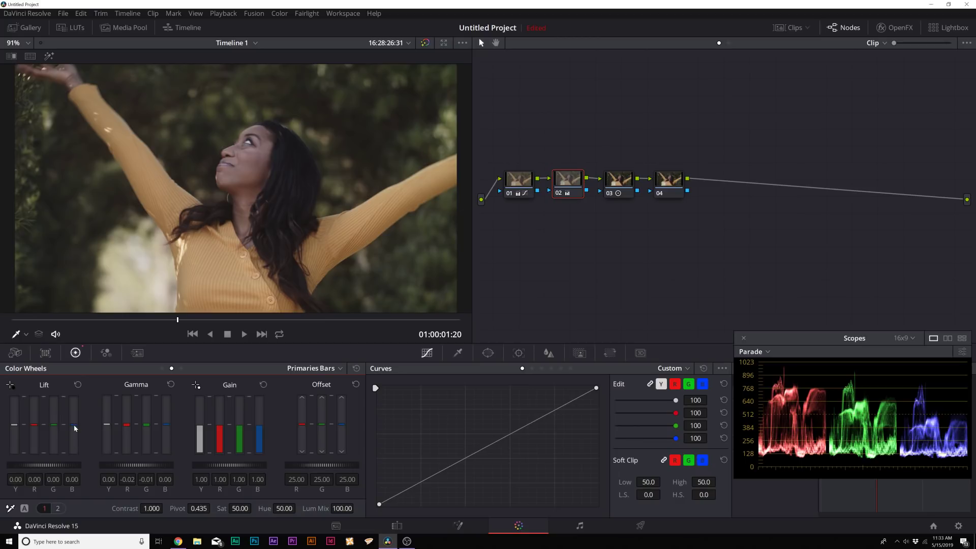
Step: Try node 02's blue Lift at -0.03, reset the Lift, and lower the red Lift to -0.01
left_click_drag(74, 424, 73, 426)
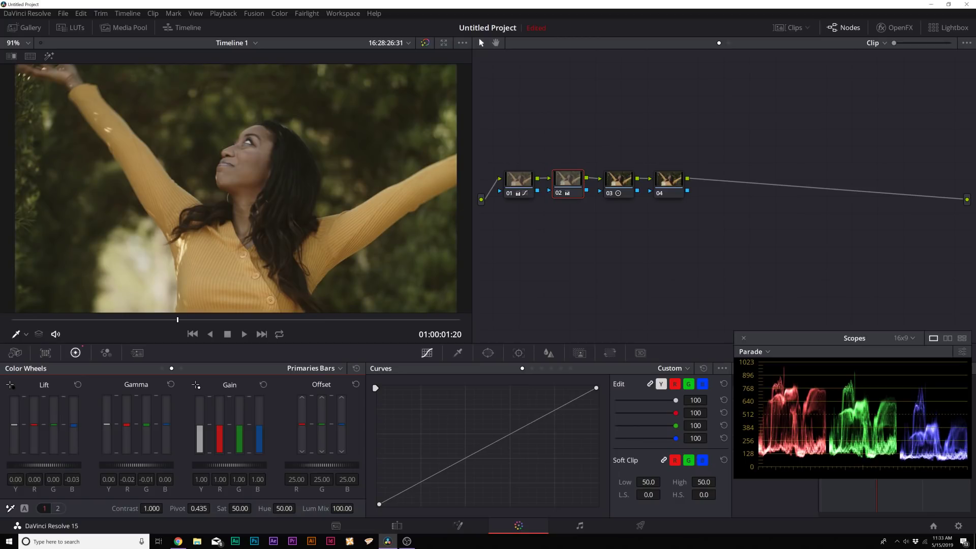
left_click(78, 386)
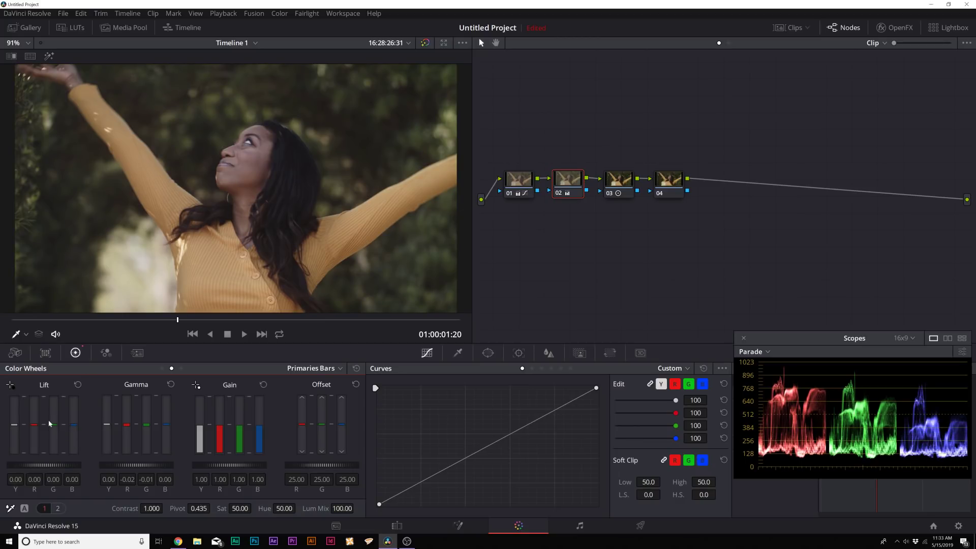
left_click_drag(52, 428, 34, 425)
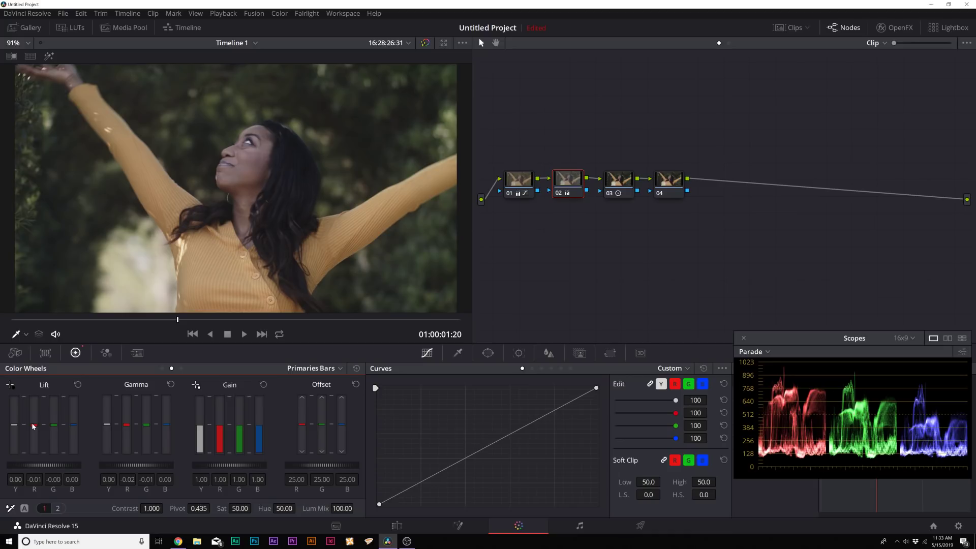
Step: Set node 02's blue Gain to 1.13, blue Lift to -0.02, and Gamma to -0.03 red, -0.03 green and -0.05 blue
left_click_drag(810, 340, 664, 303)
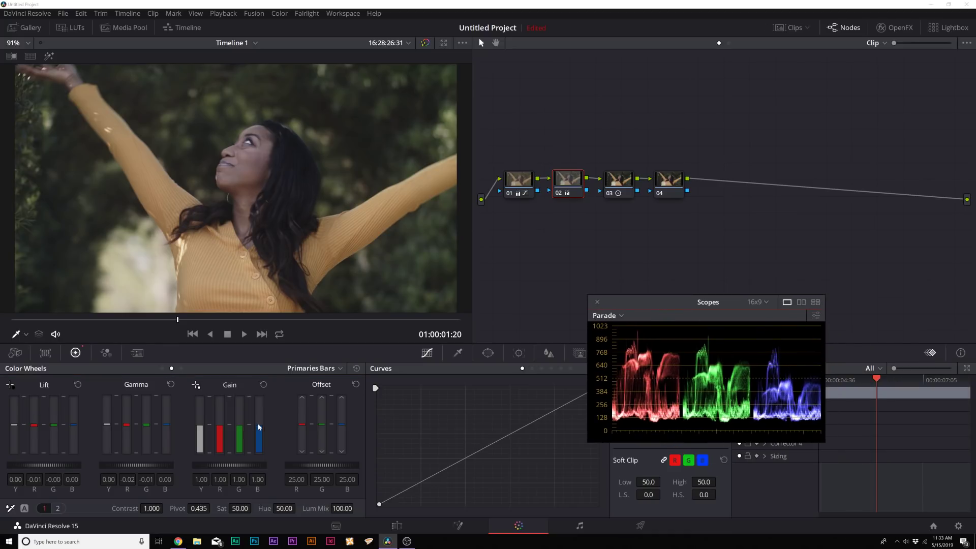
left_click_drag(257, 430, 256, 421)
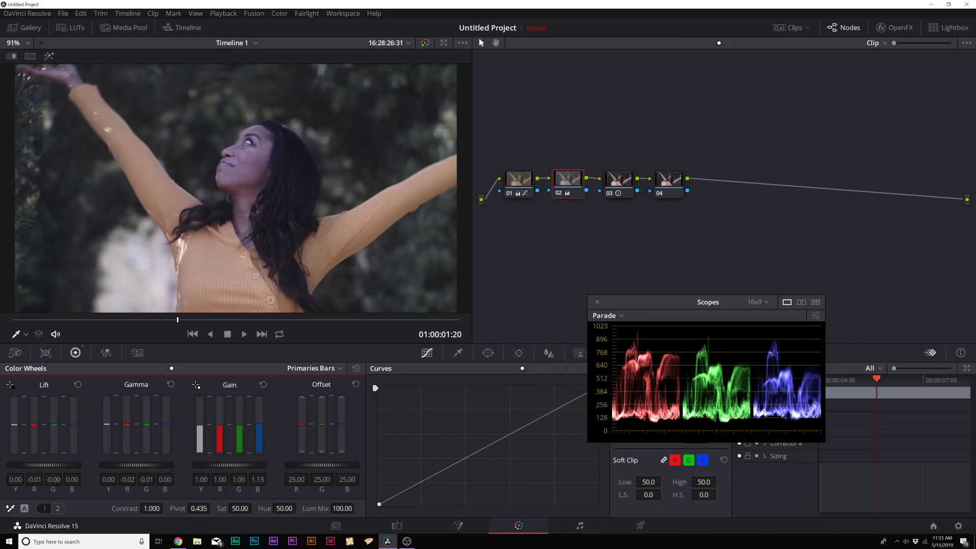
left_click_drag(170, 425, 170, 431)
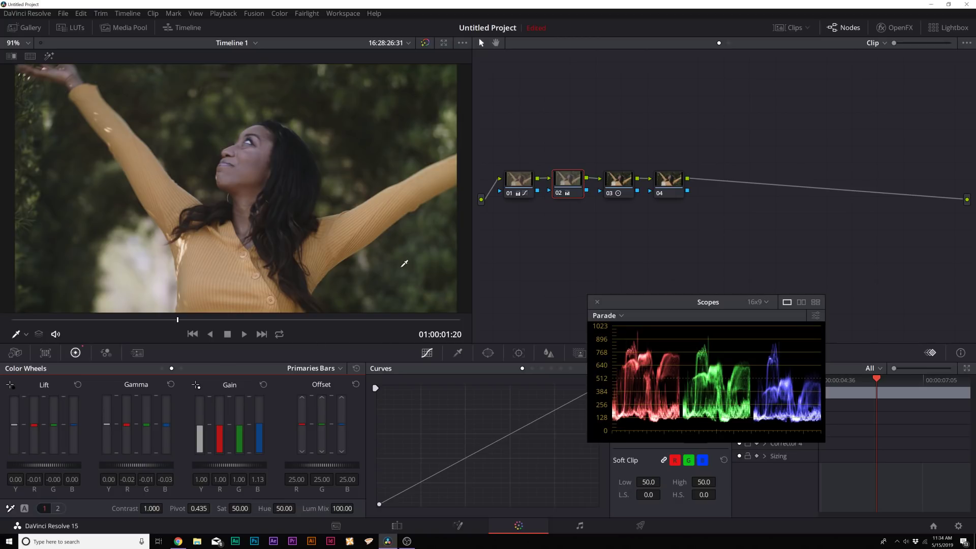
left_click_drag(76, 424, 76, 427)
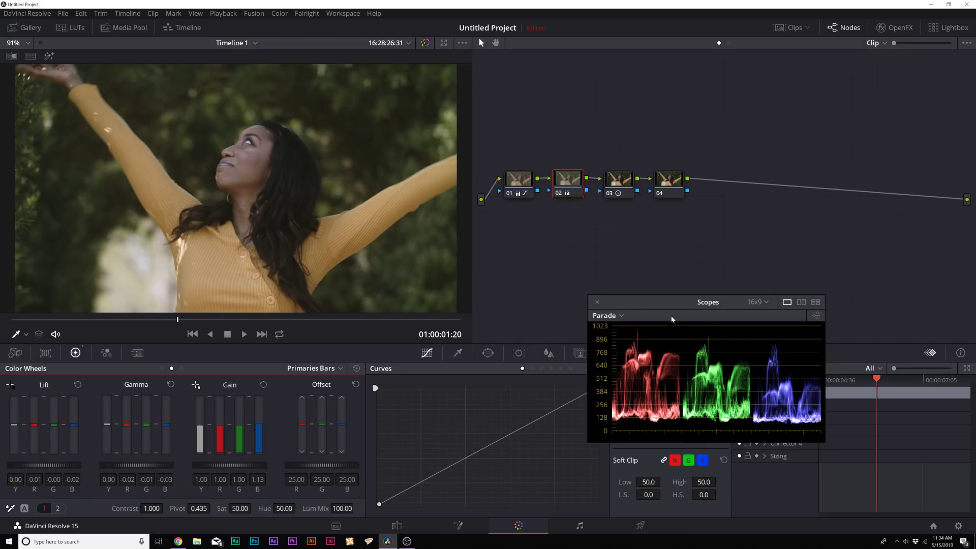
left_click(399, 214)
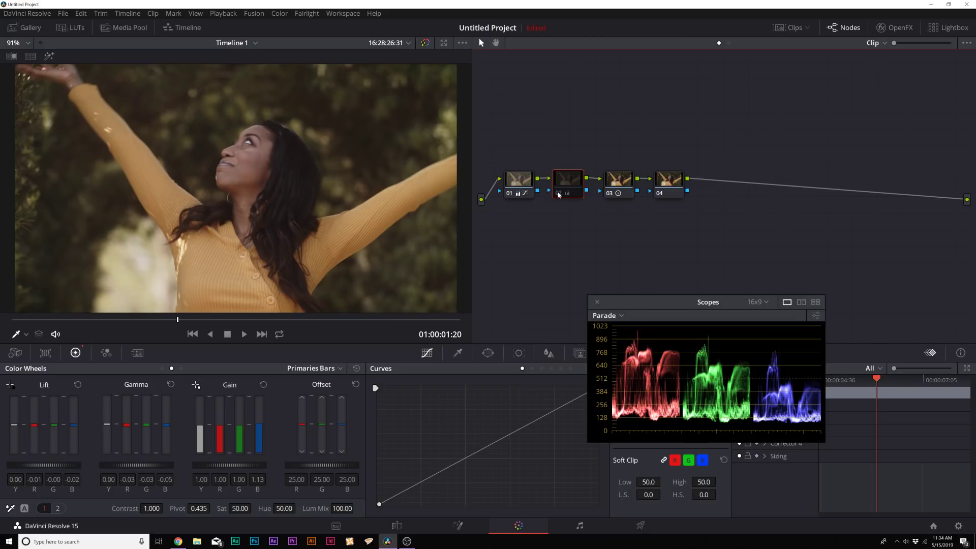
Step: Compare the image and RGB parade with node 02's colour balance disabled and enabled
left_click(559, 194)
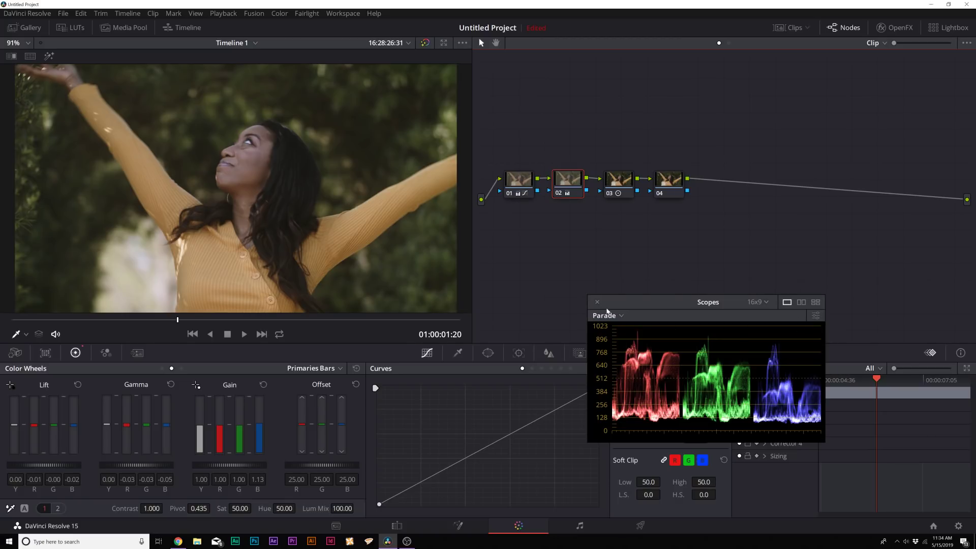
left_click(609, 316)
left_click(629, 305)
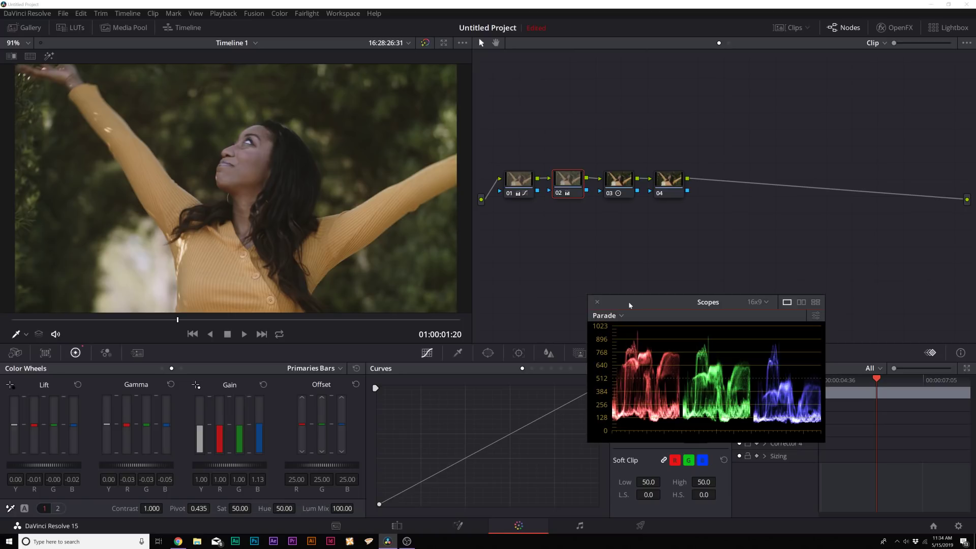
left_click(559, 194)
left_click(559, 193)
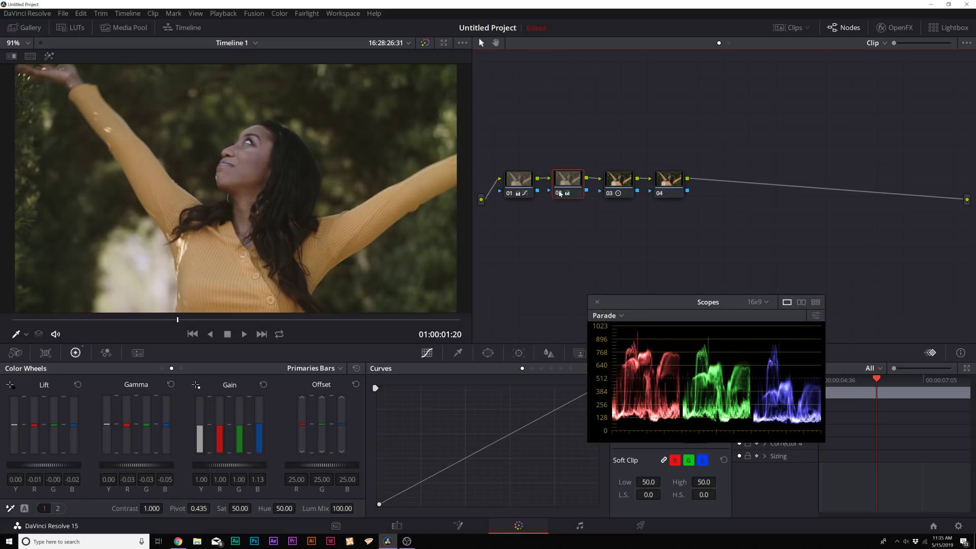
Step: Move the scopes window clear of the node graph and raise node 03's Contrast to 1.486
left_click_drag(660, 302, 781, 436)
left_click(618, 183)
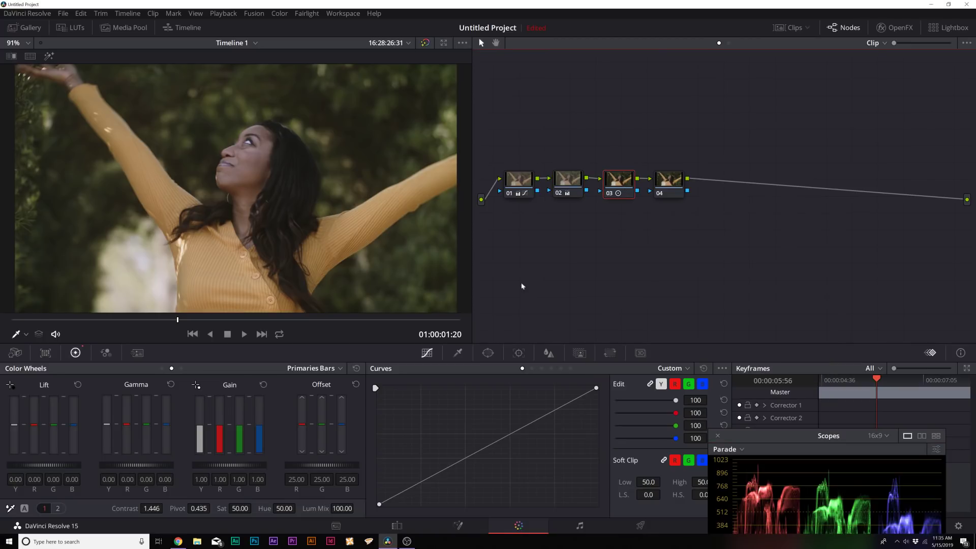
left_click_drag(152, 509, 165, 508)
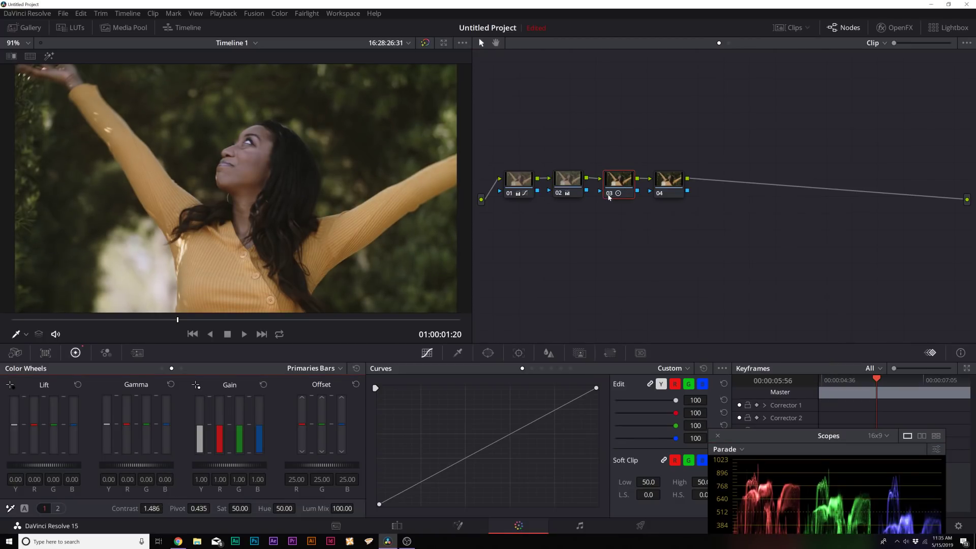
Step: Disable node 03, check the flat image with nodes 01 and 02 each off and on, and re-enable node 03
left_click(610, 193)
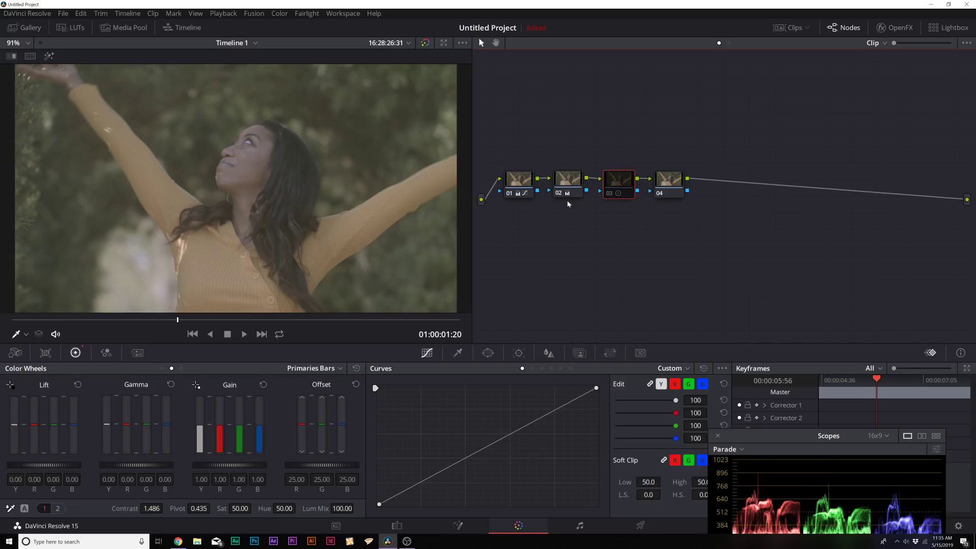
left_click(509, 194)
left_click(509, 194)
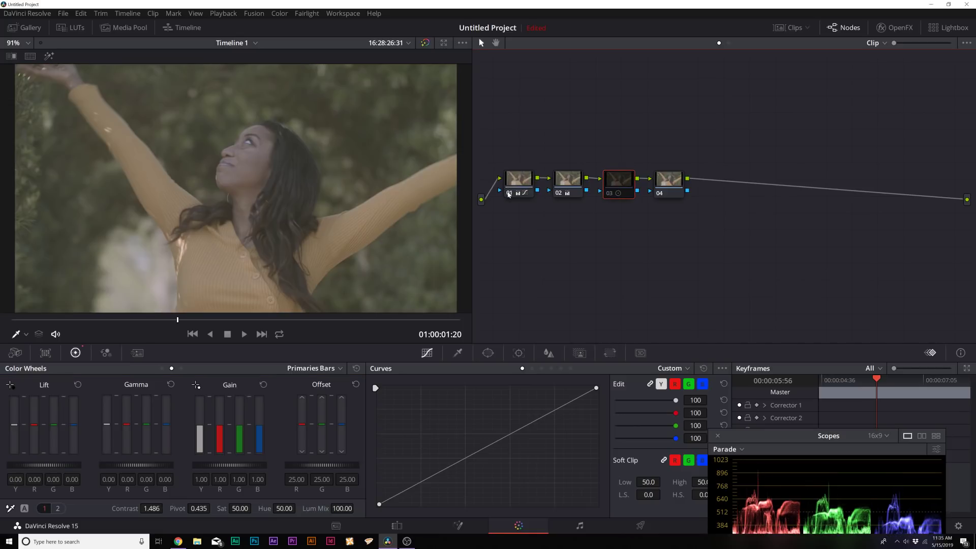
left_click(559, 194)
left_click(559, 194)
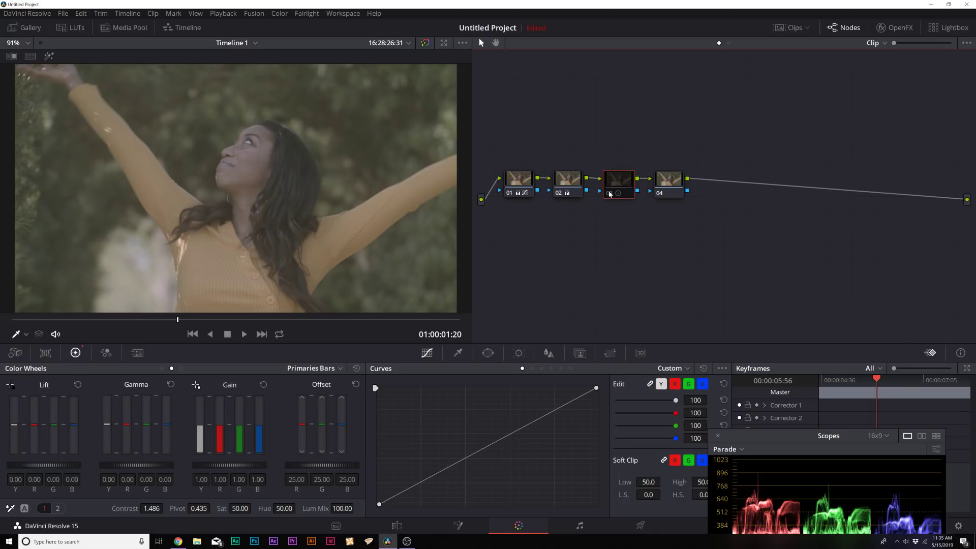
left_click(610, 194)
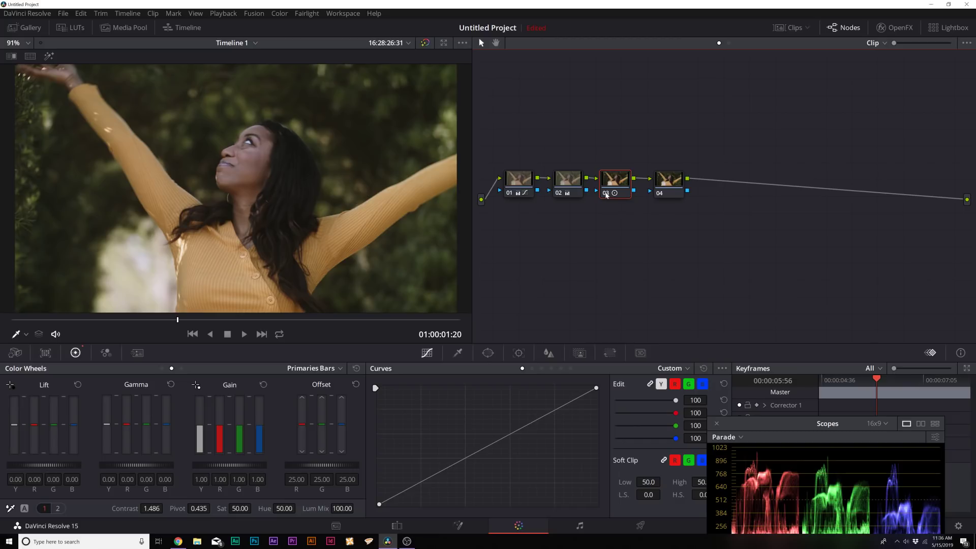
Step: Compare the image with node 03's contrast off and on, and nudge node 03 slightly upward in the chain
left_click(606, 193)
left_click(606, 194)
left_click(607, 196)
left_click(606, 195)
left_click_drag(605, 180, 605, 174)
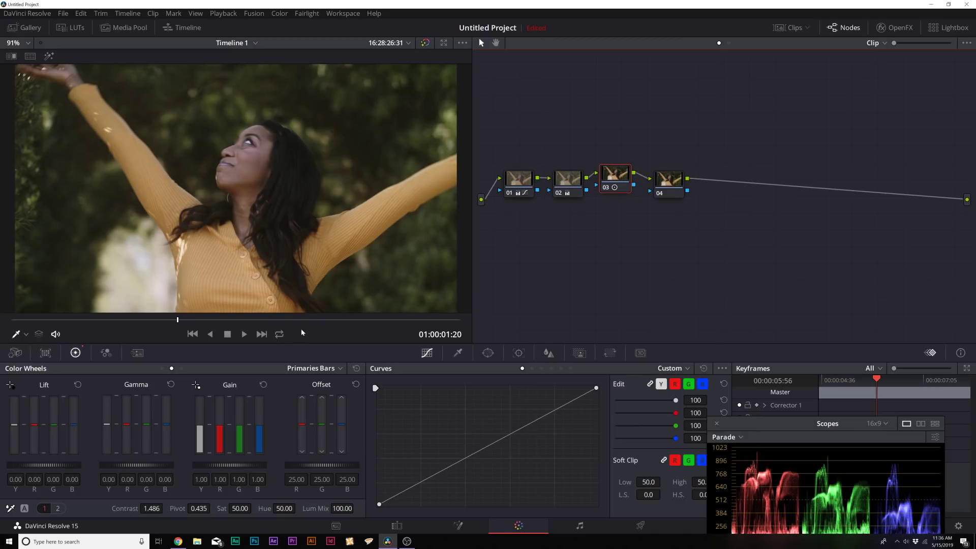
Step: Select node 04, switch the scopes from Parade to Waveform, and position the scopes window clear of the node graph
left_click_drag(772, 431, 766, 260)
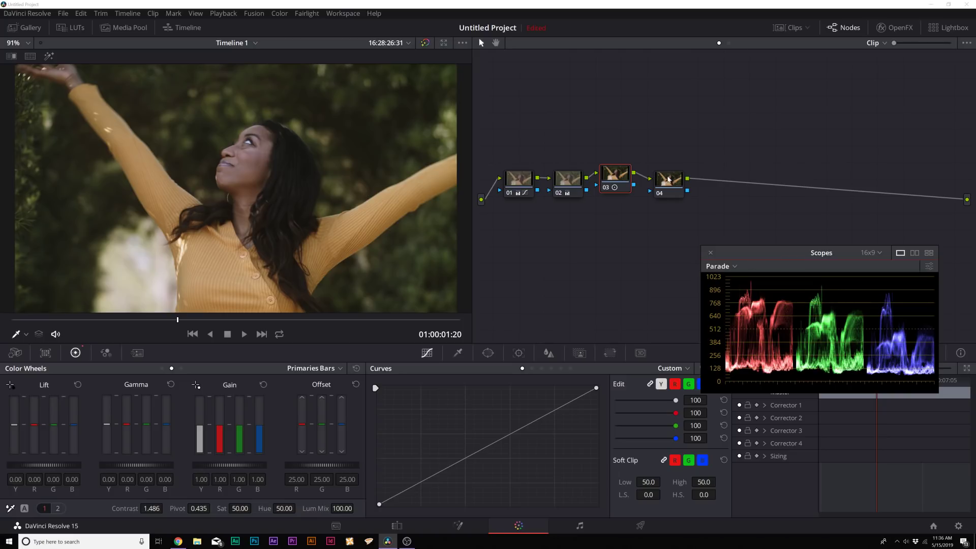
left_click_drag(674, 182, 673, 171)
left_click(726, 266)
left_click(731, 289)
left_click_drag(769, 248, 726, 257)
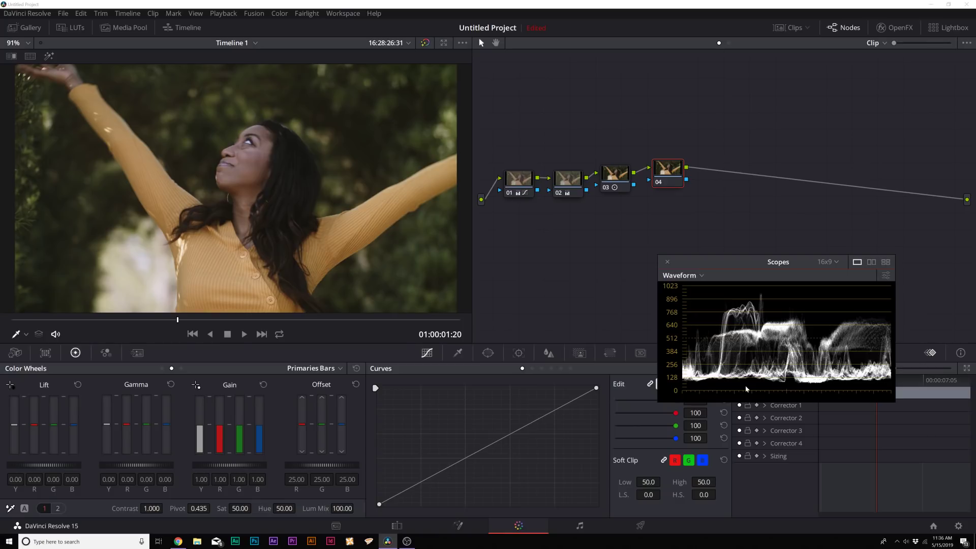
left_click_drag(740, 258, 683, 248)
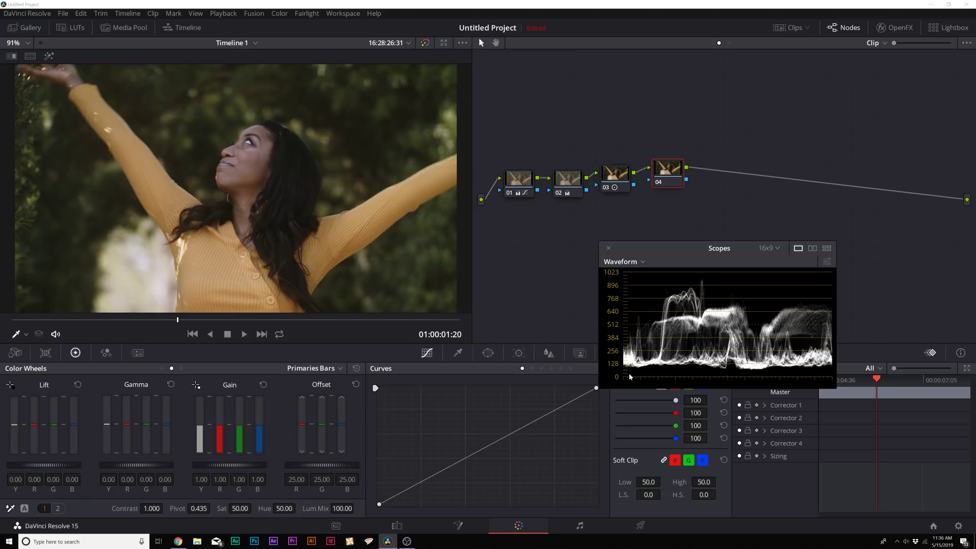
left_click_drag(641, 265, 733, 349)
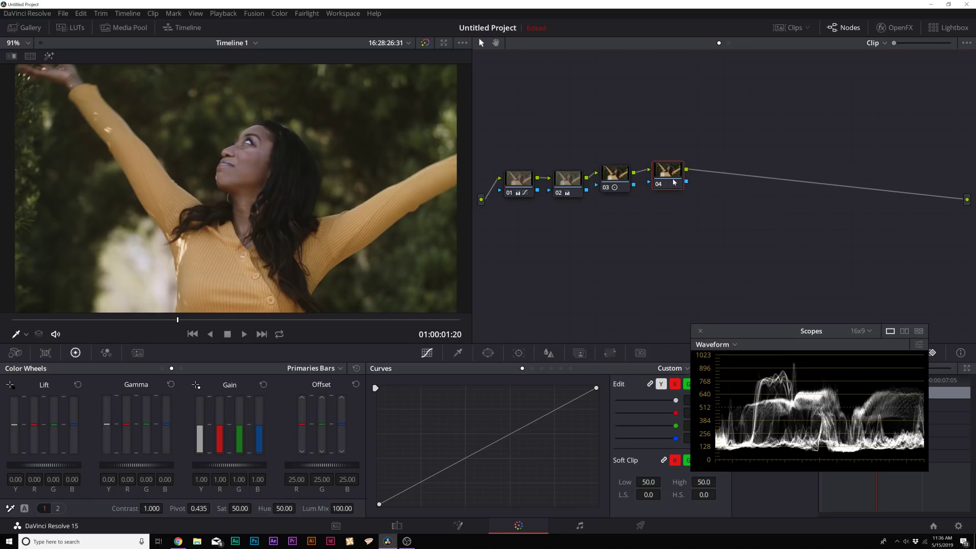
Step: Switch the color wheels to Log mode and lower node 04's Shadow level to -0.07
left_click(317, 368)
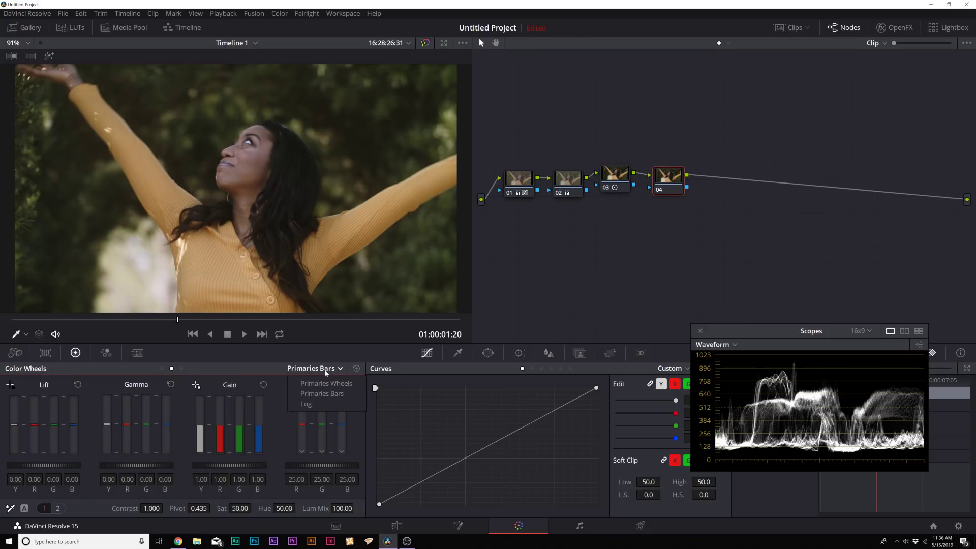
left_click(308, 404)
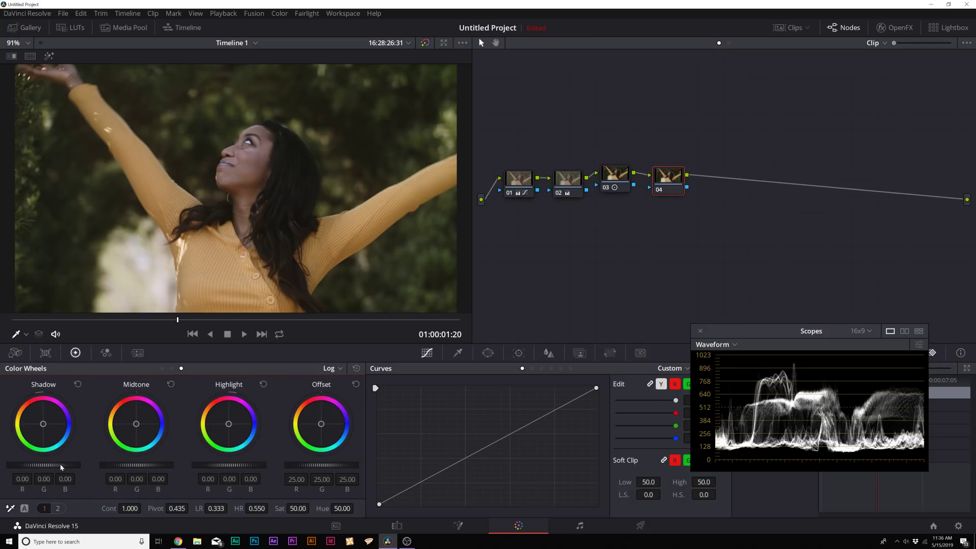
left_click_drag(72, 465, 54, 465)
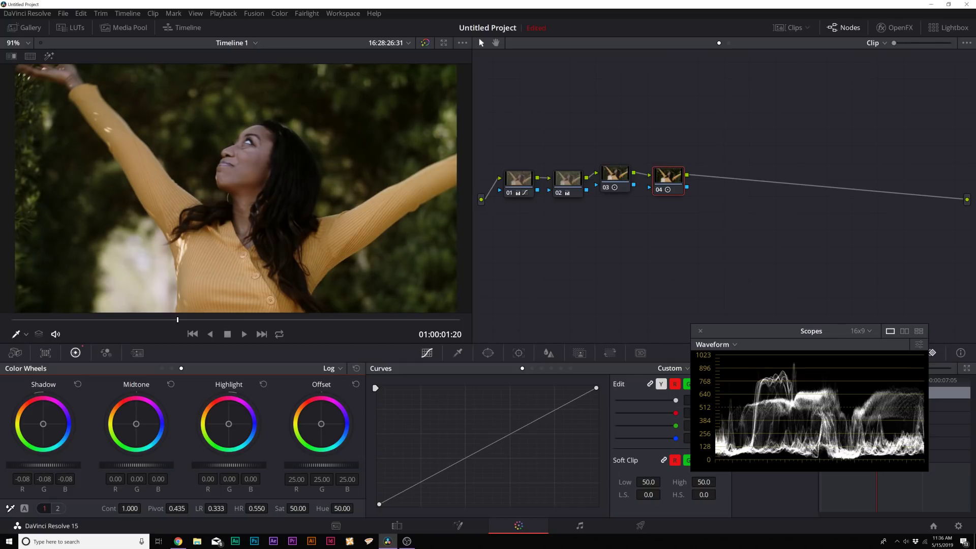
double_click(45, 482)
key("ctrl+z")
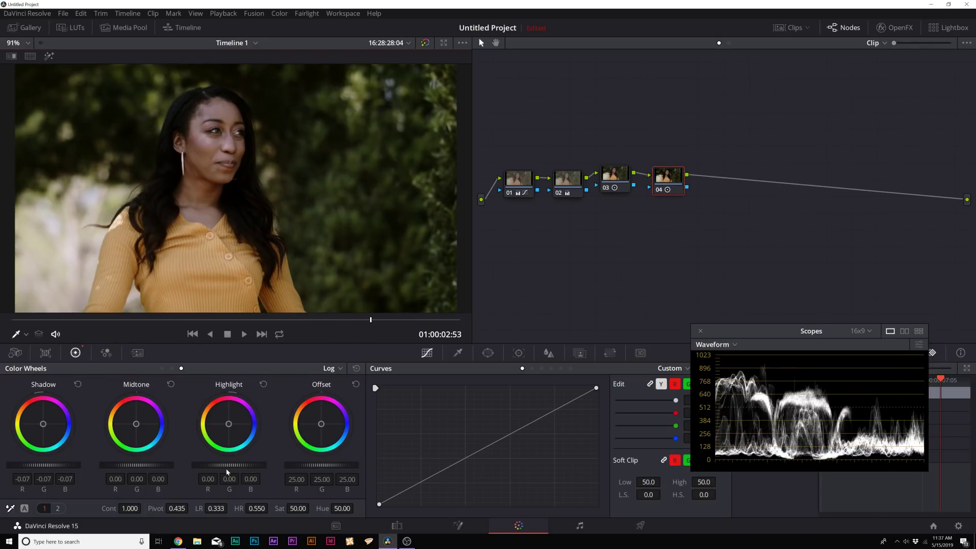
Step: Try raising node 04's Log Highlight level to 0.19, reset it, and try 0.10 with the waveform in view
left_click_drag(229, 465, 242, 465)
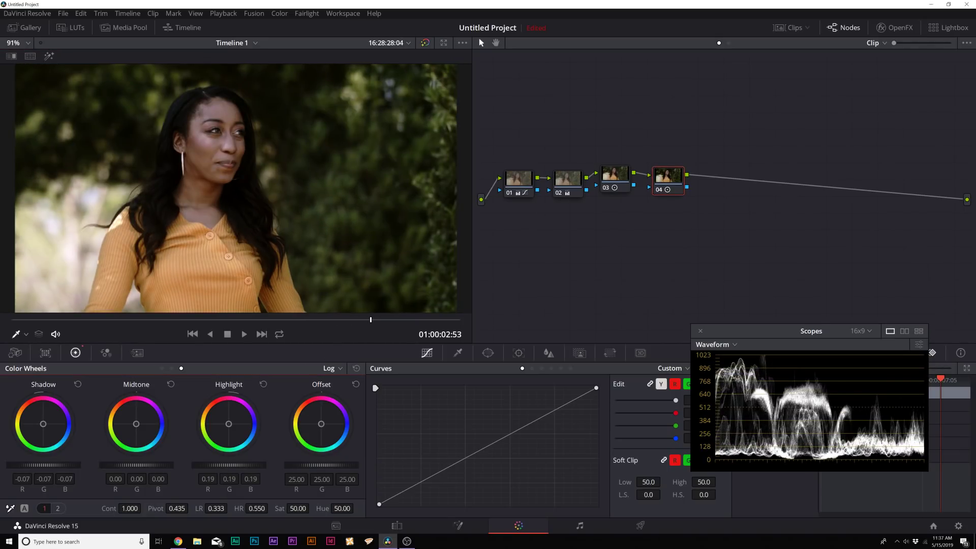
left_click(263, 384)
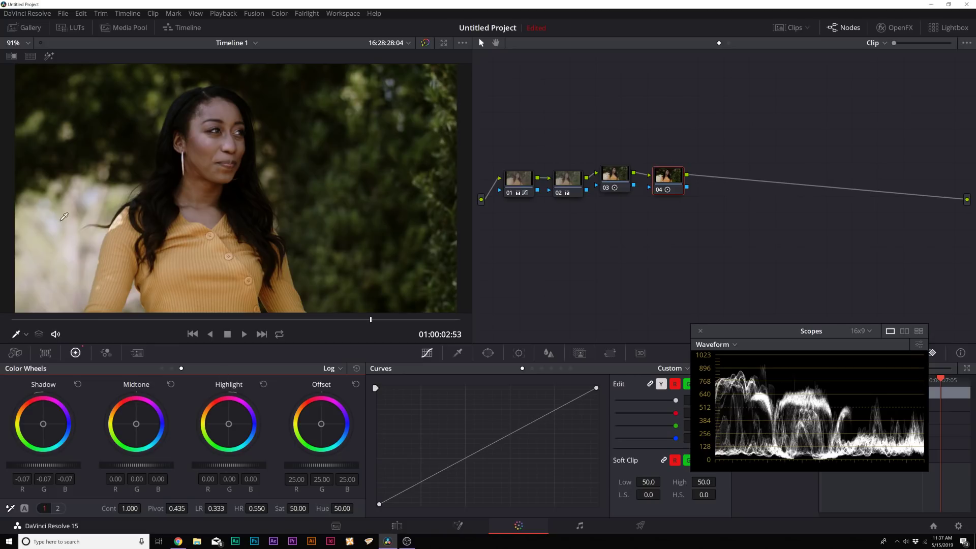
left_click_drag(709, 359, 610, 347)
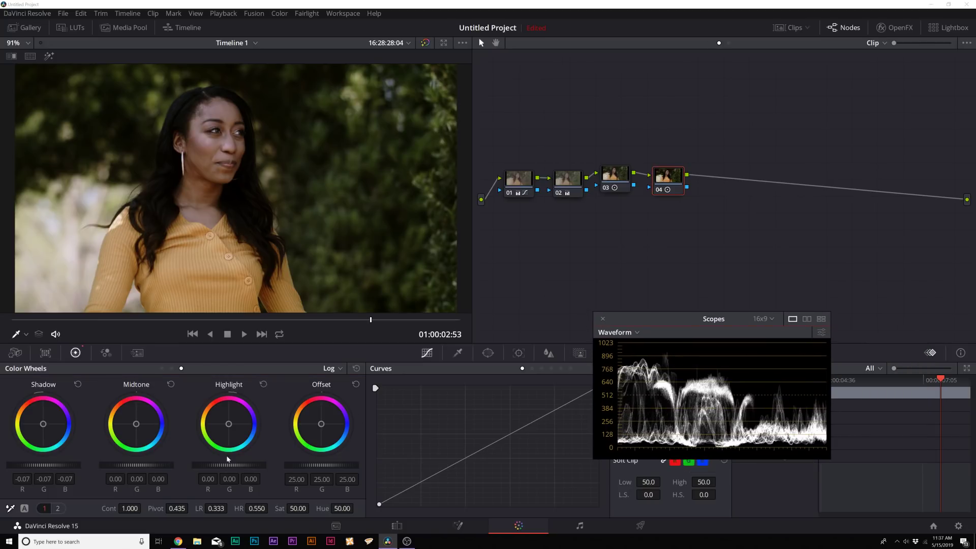
left_click_drag(222, 470, 229, 470)
Step: Compare the image and waveform with node 04's log grade disabled and enabled
left_click(659, 189)
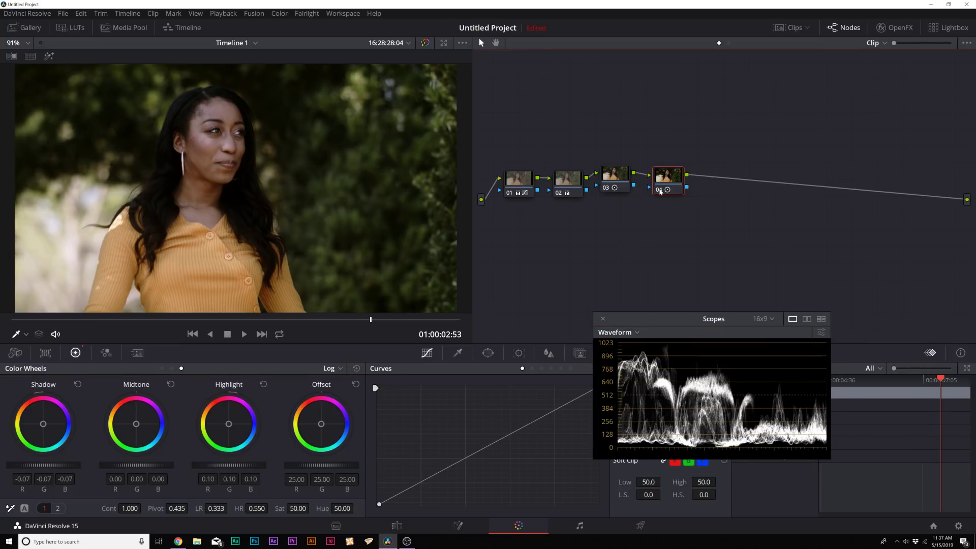
left_click(659, 190)
left_click(659, 189)
left_click(659, 190)
Step: Line up nodes 03 and 04 with the chain, move the scopes window clear of the curves, and set the playhead to 01:00:02:50
mouse_move(677, 166)
left_mouse_down()
mouse_move(645, 200)
mouse_move(679, 166)
left_mouse_up()
left_click(619, 184)
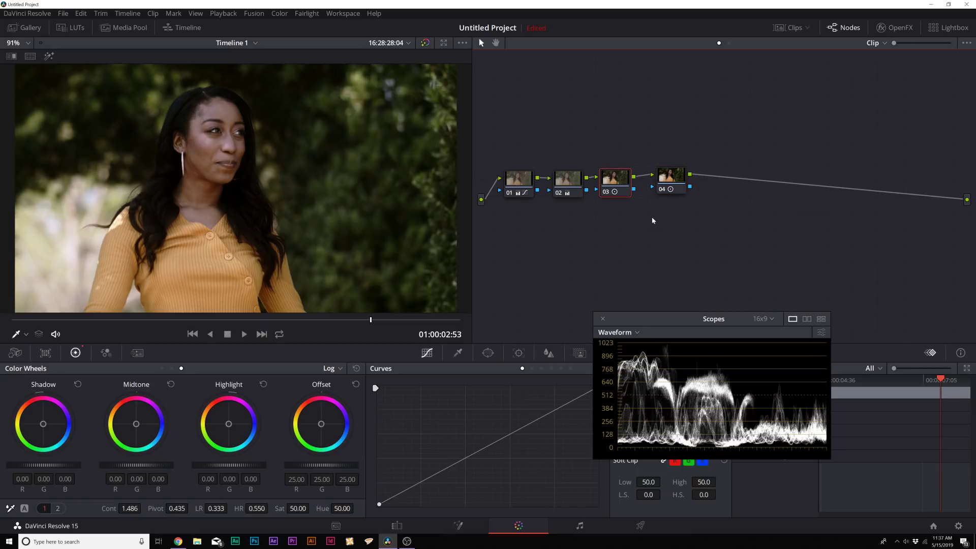
left_click_drag(671, 176, 663, 176)
left_click_drag(670, 320, 773, 374)
left_click_drag(493, 230, 679, 248)
left_click_drag(292, 320, 309, 321)
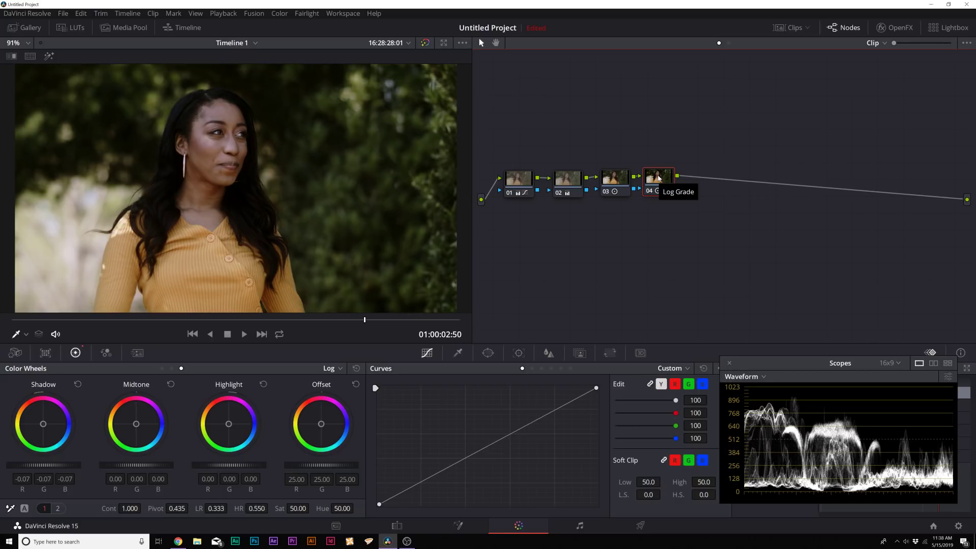
Step: Add a serial node after node 04, then add a layer node and place it beneath node 05
left_click_drag(658, 177, 661, 177)
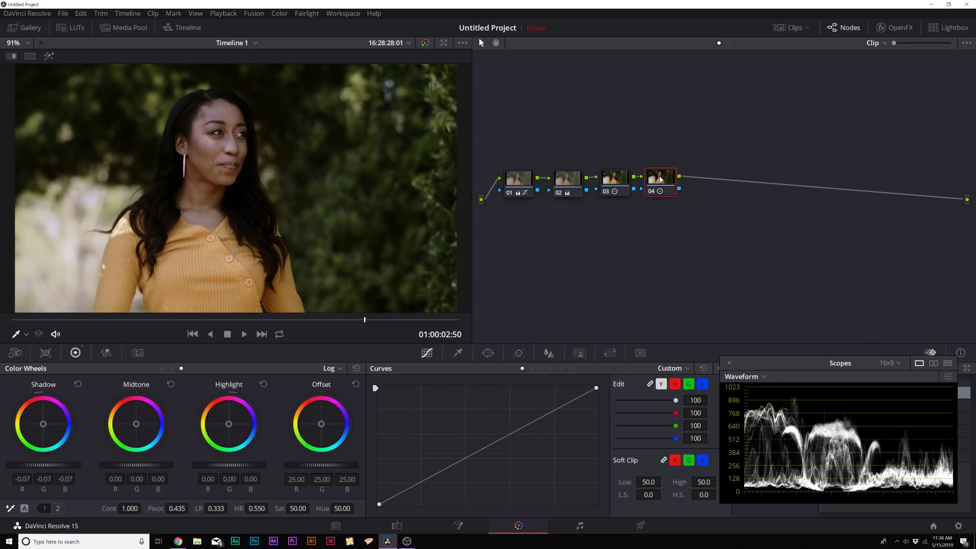
key("alt+s")
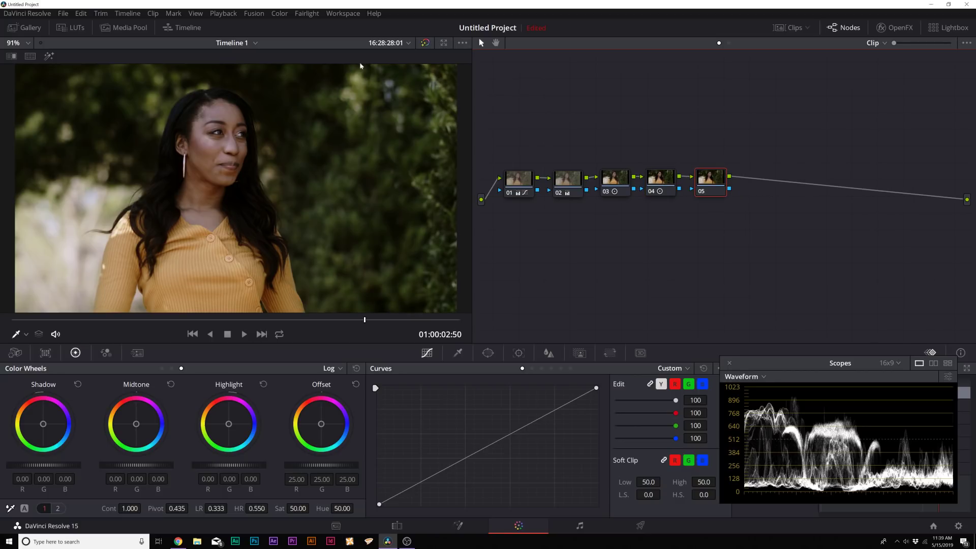
left_click(279, 13)
mouse_move(355, 25)
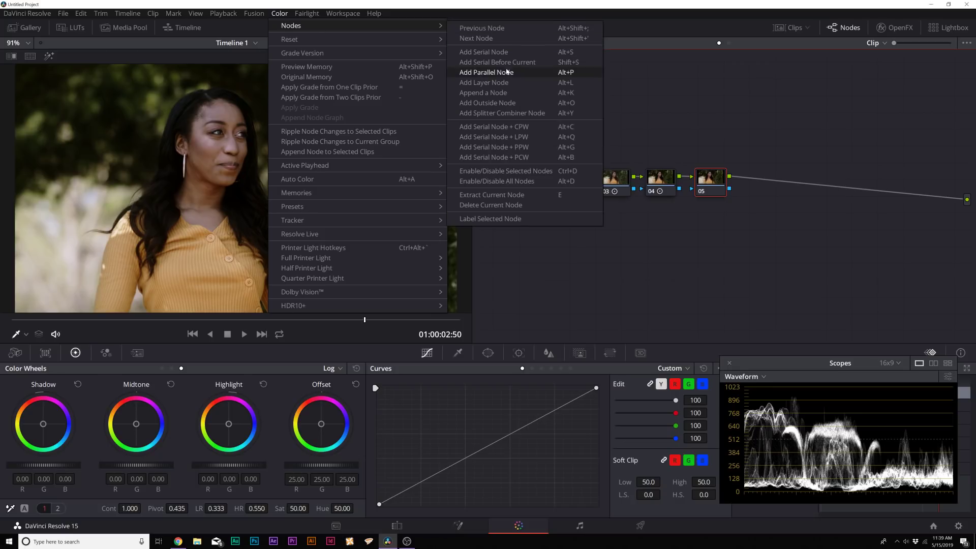
left_click(493, 85)
mouse_move(711, 212)
left_mouse_down()
mouse_move(710, 199)
mouse_move(718, 222)
mouse_move(716, 205)
mouse_move(704, 220)
left_mouse_up()
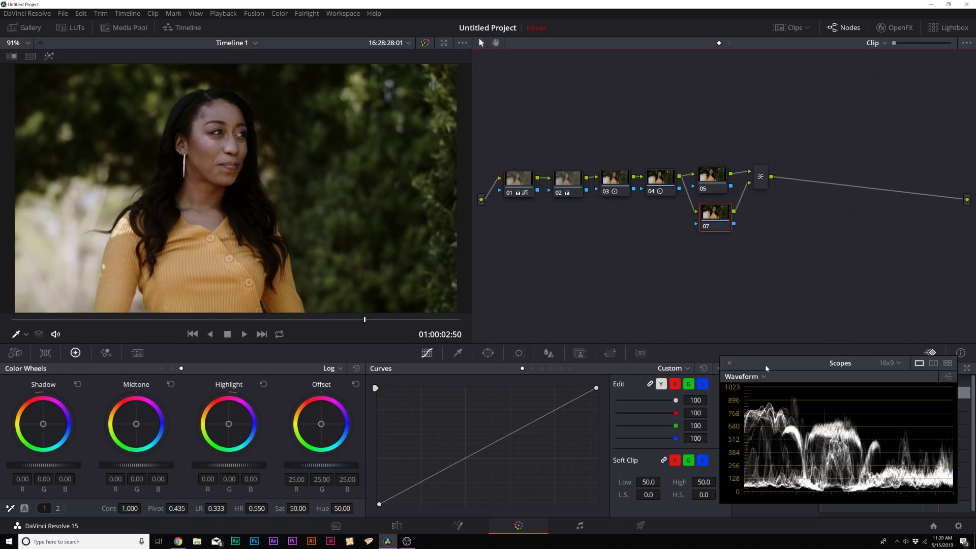
Step: Sample the forehead skin tone with the HSL Qualifier on node 07 and turn on the viewer's highlight to show the selection
left_click_drag(765, 364, 771, 370)
left_click(457, 353)
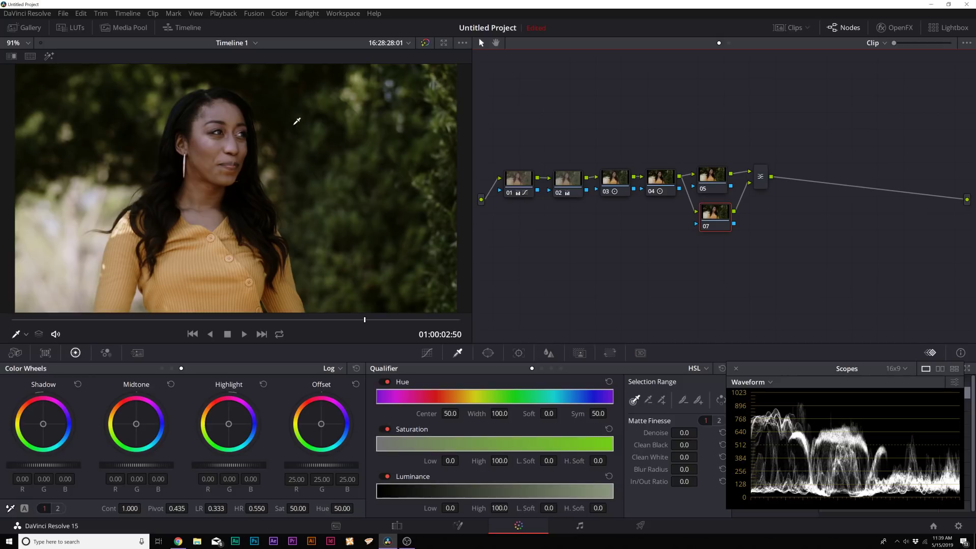
left_click(223, 114)
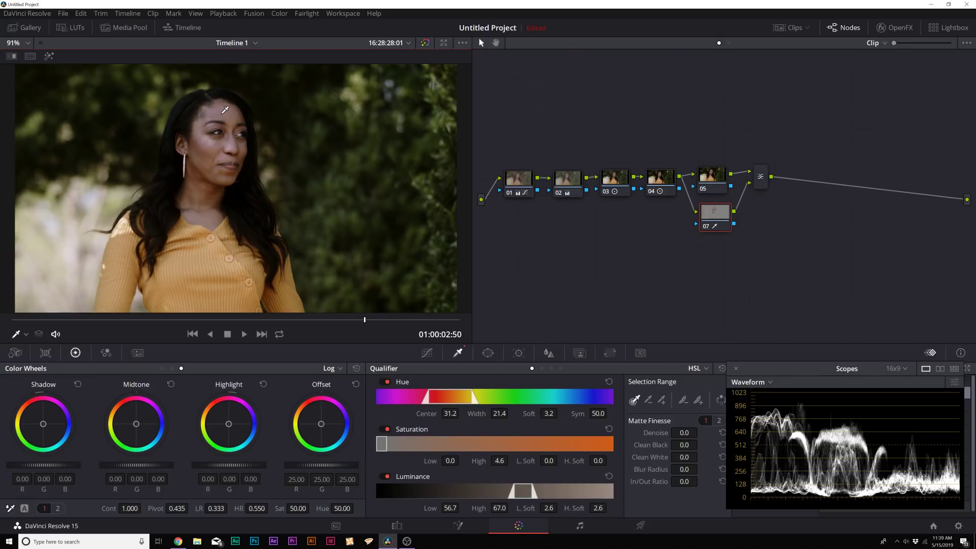
left_click(49, 56)
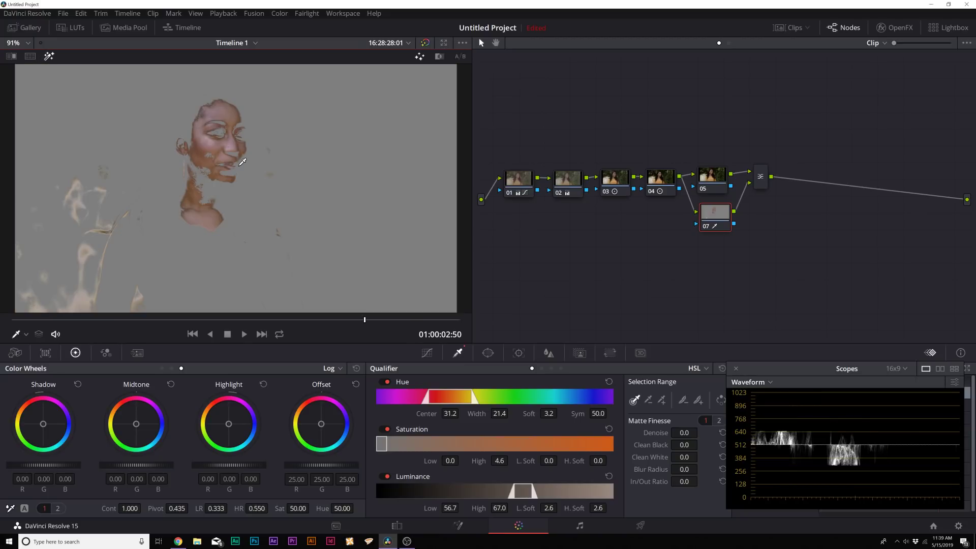
Step: Extend node 07's qualifier selection with added samples from the woman's cheek and near her shoulder
left_click(662, 400)
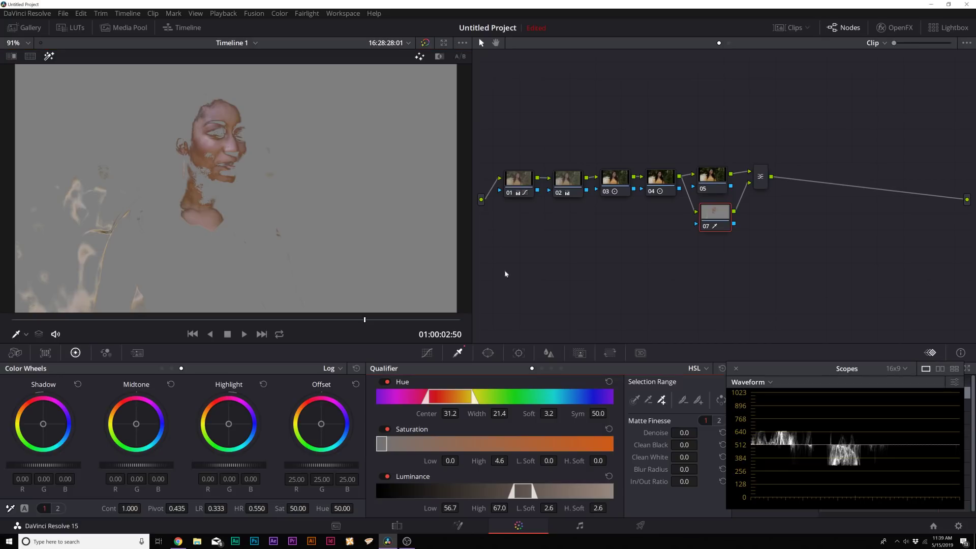
left_click(212, 154)
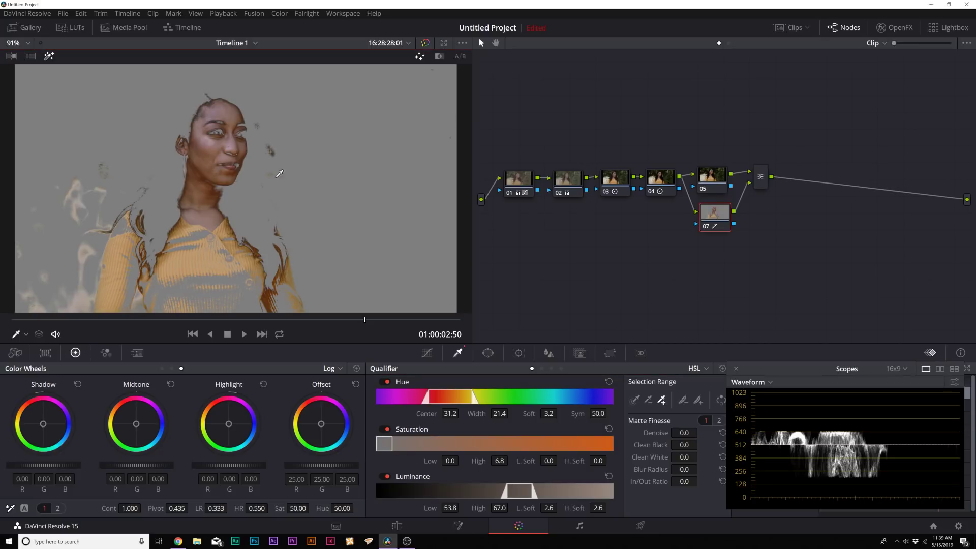
left_click(148, 251)
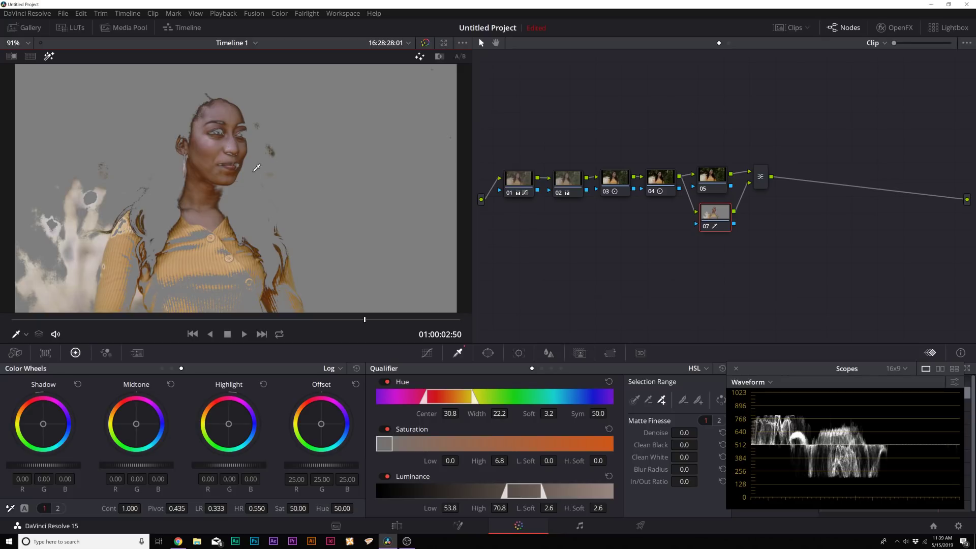
Step: Refine the skin matte with Clean Black 29.7, Clean White 17.2, Blur Radius 127.4 and Saturation Low 1.8, and subtract the yellow sweater
left_click_drag(684, 469, 701, 444)
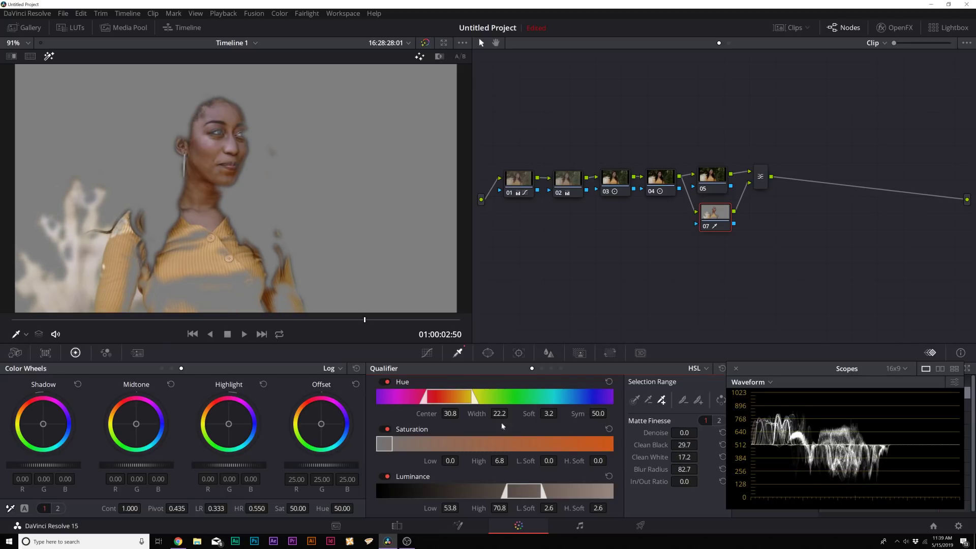
left_click_drag(450, 461, 461, 460)
left_click(648, 400)
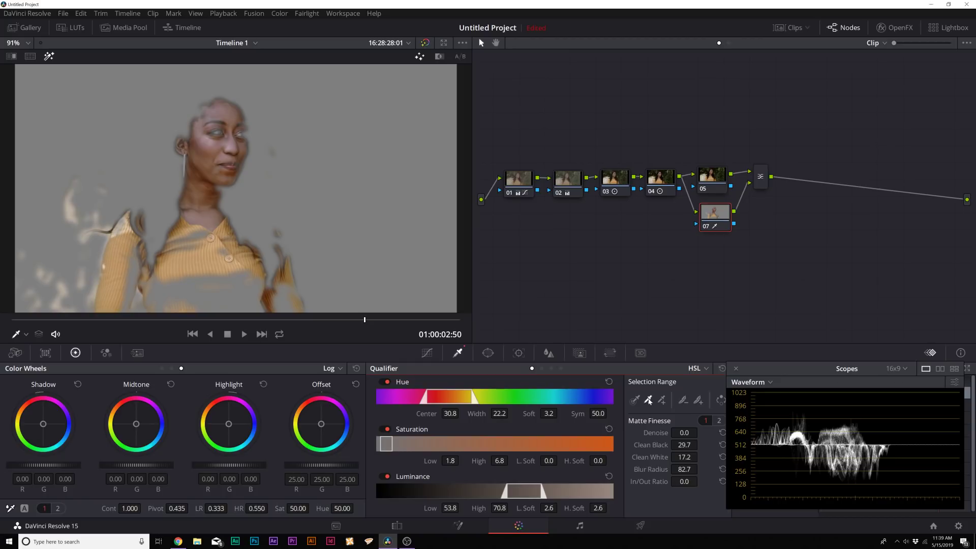
left_click_drag(255, 275, 192, 257)
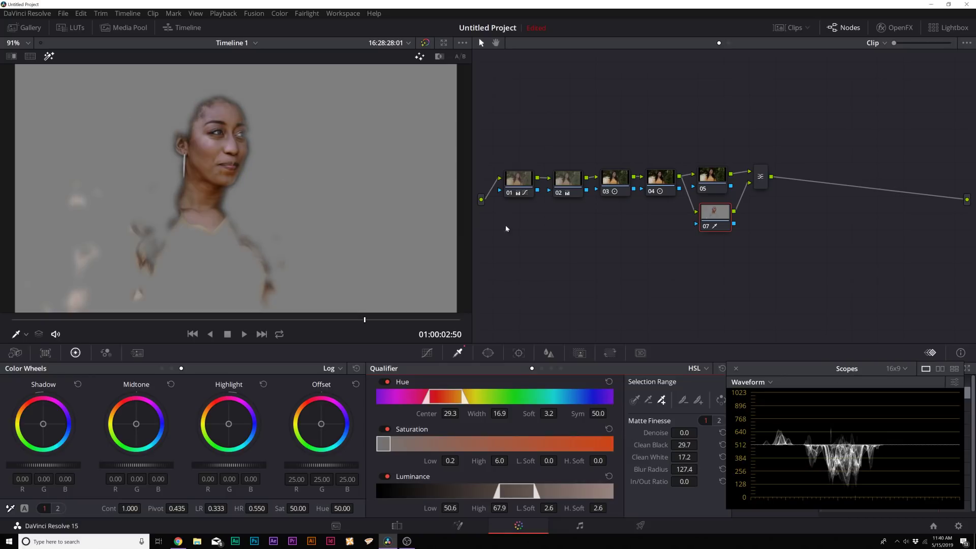
Step: Switch the scopes to Vectorscope and place the scopes window below the node graph
left_click_drag(806, 376, 731, 284)
left_click(678, 290)
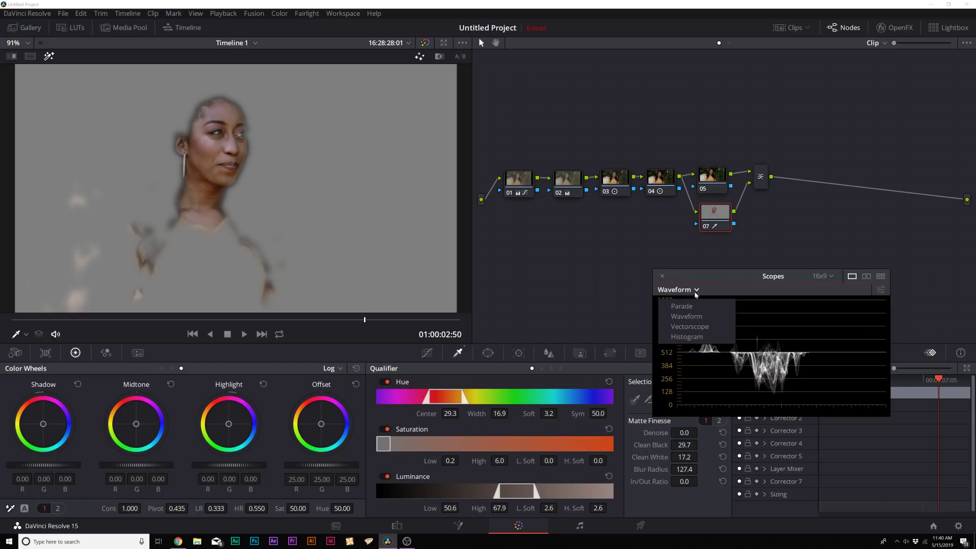
left_click(694, 328)
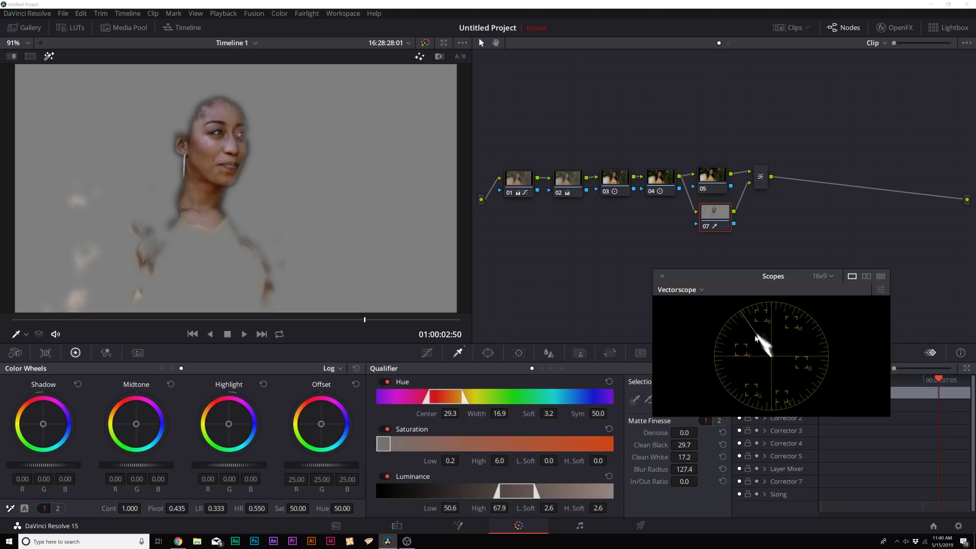
left_click_drag(726, 283, 739, 310)
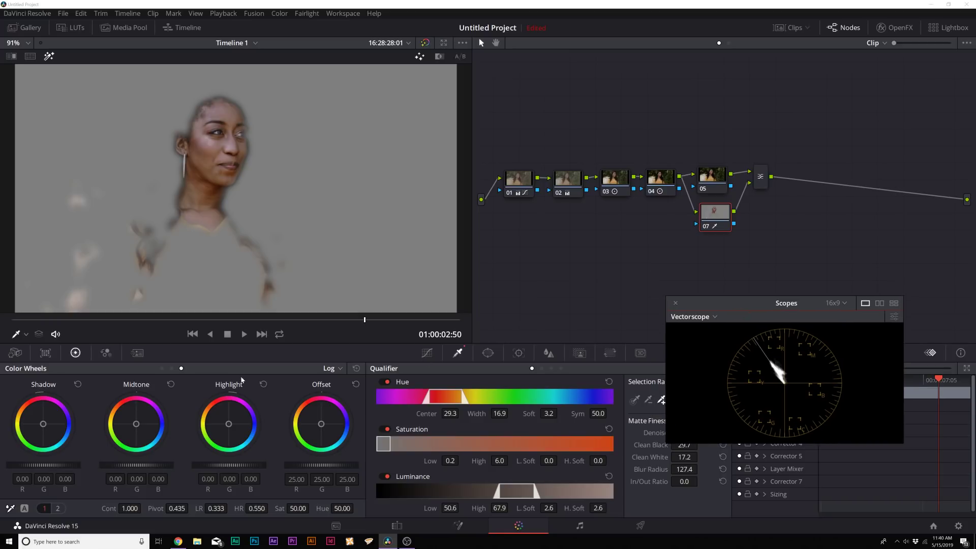
Step: Switch to Primaries Wheels and shift node 07's Gamma towards orange, with Y -0.02, G -0.02 and B -0.04
left_click(162, 368)
left_click(311, 368)
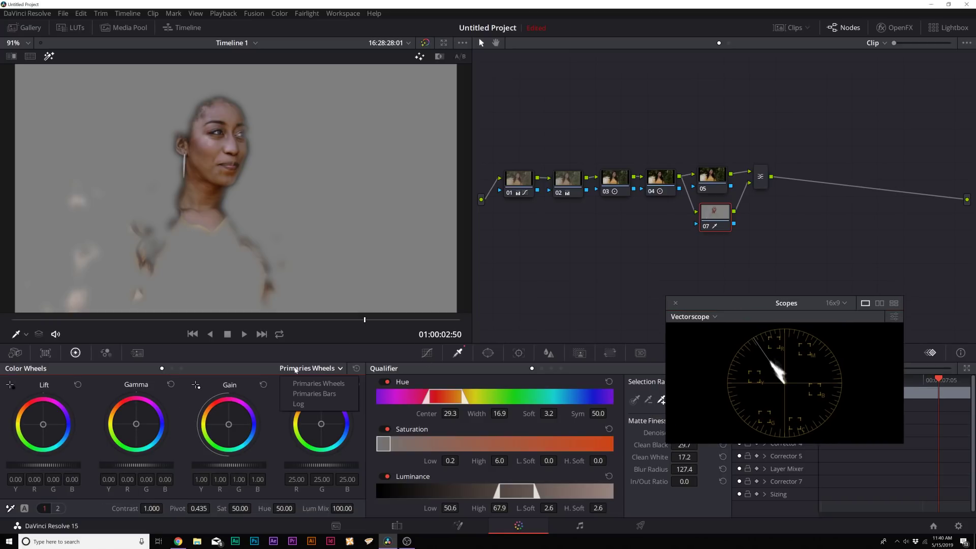
left_click(308, 384)
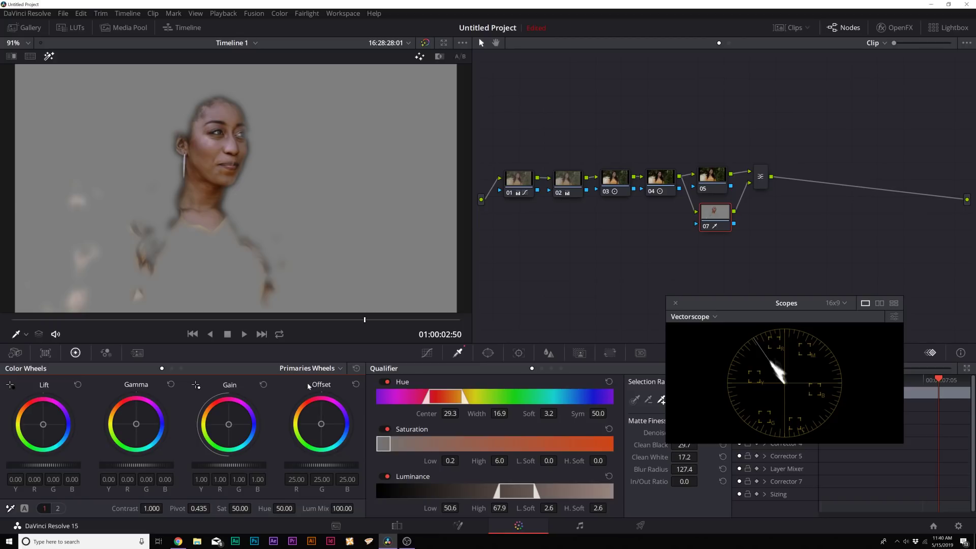
left_click_drag(153, 430, 150, 432)
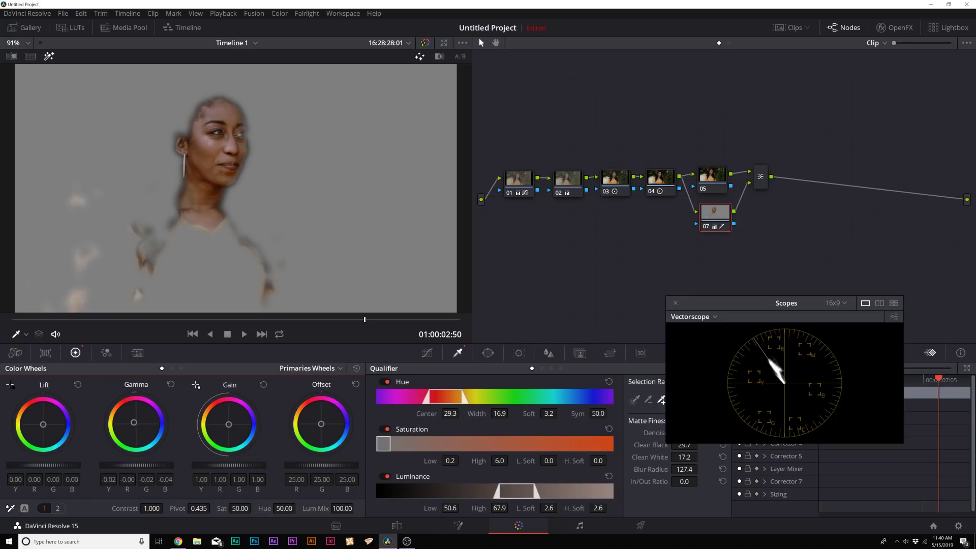
Step: Fine-tune node 07's Gamma to Y -0.03, R -0.02, G -0.03 and B -0.06, checking the full image with the highlight off
left_click_drag(136, 465, 138, 465)
key("shift+h")
left_click_drag(138, 465, 137, 465)
left_click_drag(135, 427, 134, 422)
key("shift+h")
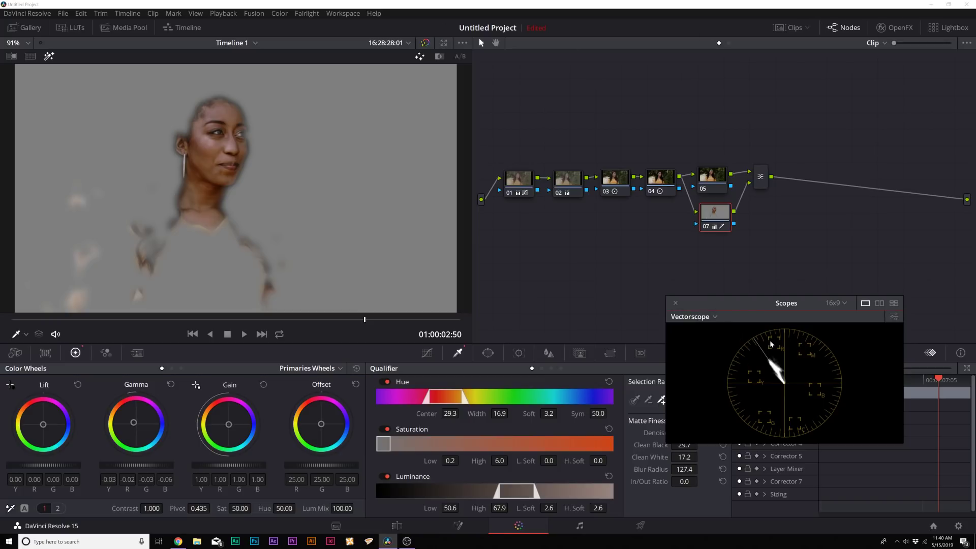
Step: Check the vectorscope's skin tone indicator option and nudge node 07's Gamma to Y -0.03, R -0.03, G -0.03 and B -0.06 using the skin highlight
left_click(895, 316)
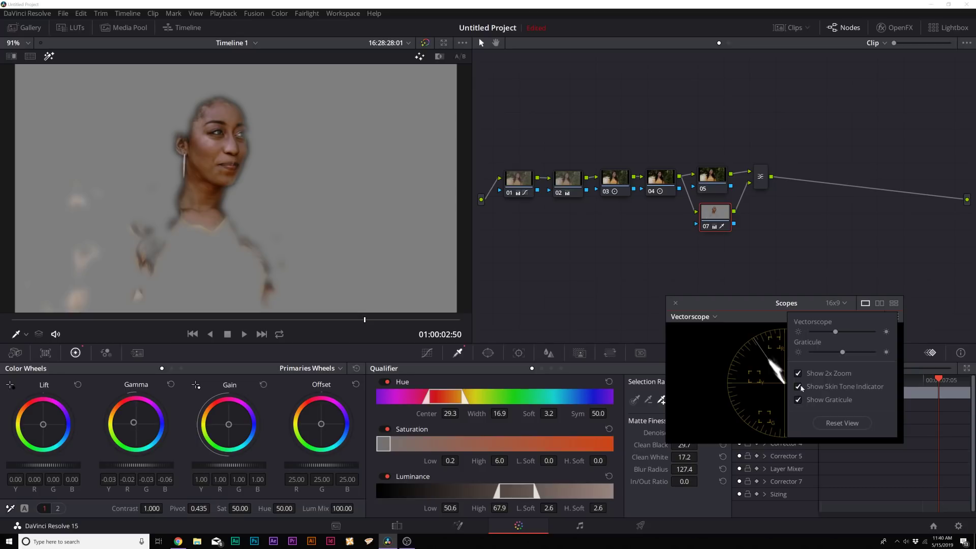
left_click(758, 364)
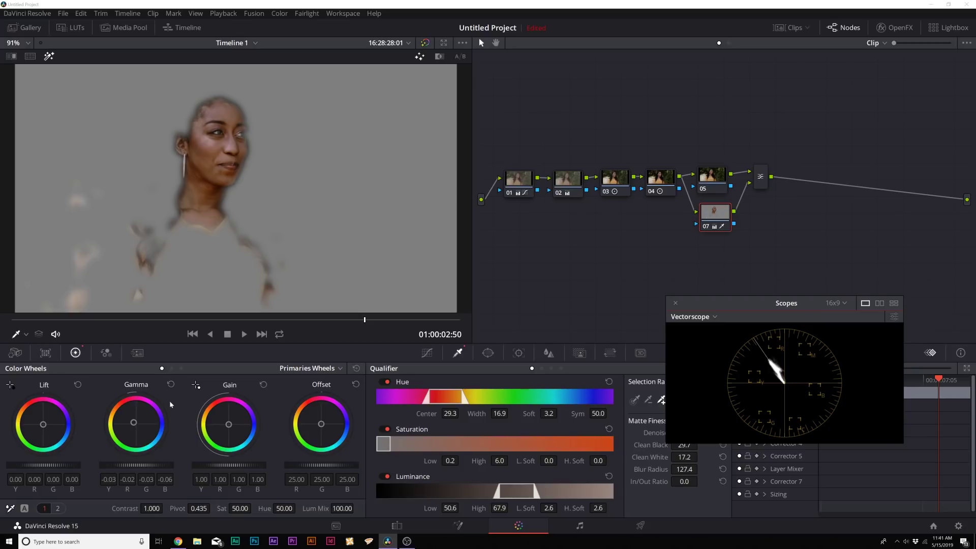
key("shift+h")
key("shift+h")
left_click_drag(135, 423, 133, 426)
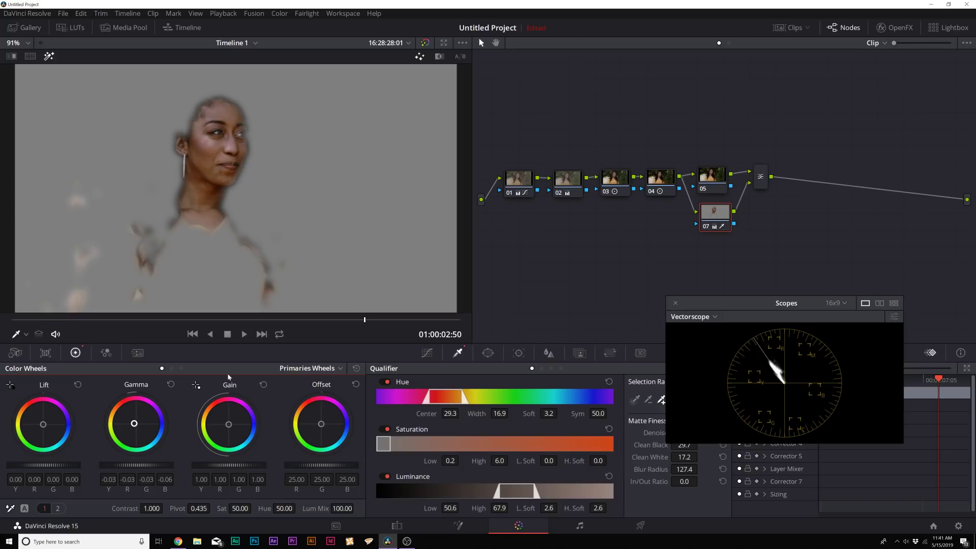
key("shift+h")
left_click(713, 192)
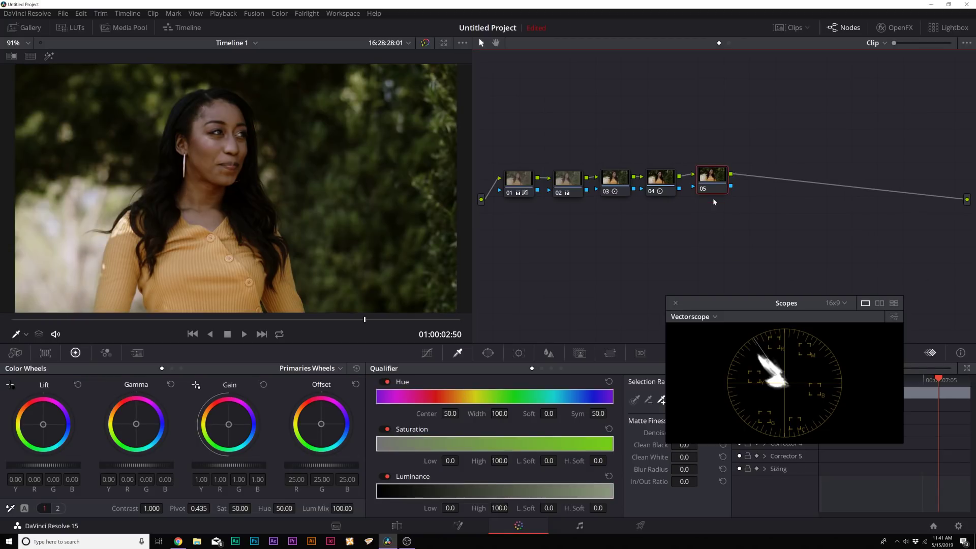
left_click(714, 212)
key("Delete")
key("ctrl+z")
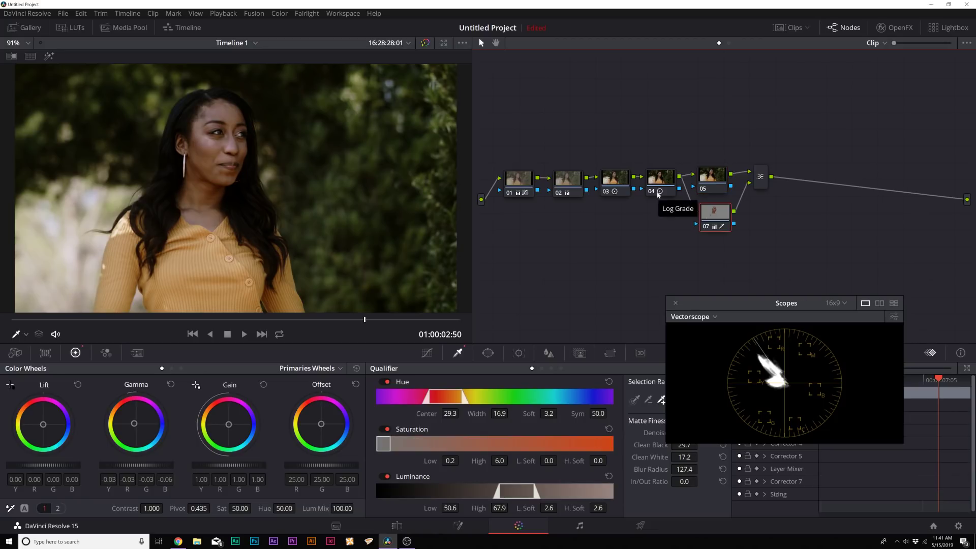
Step: Cool node 05's Gamma to R -0.01 and B 0.03, and reduce its saturation to 44
left_click(713, 175)
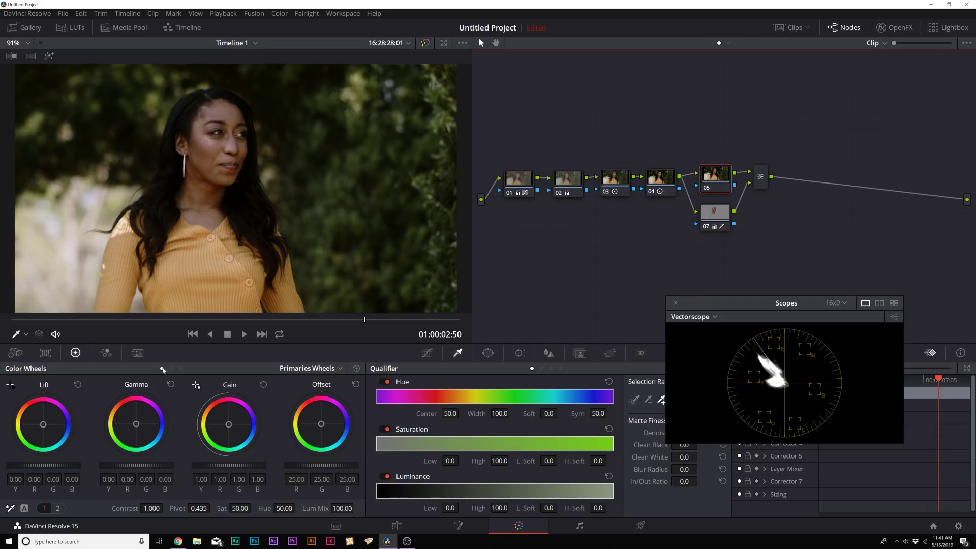
left_click_drag(139, 426, 140, 428)
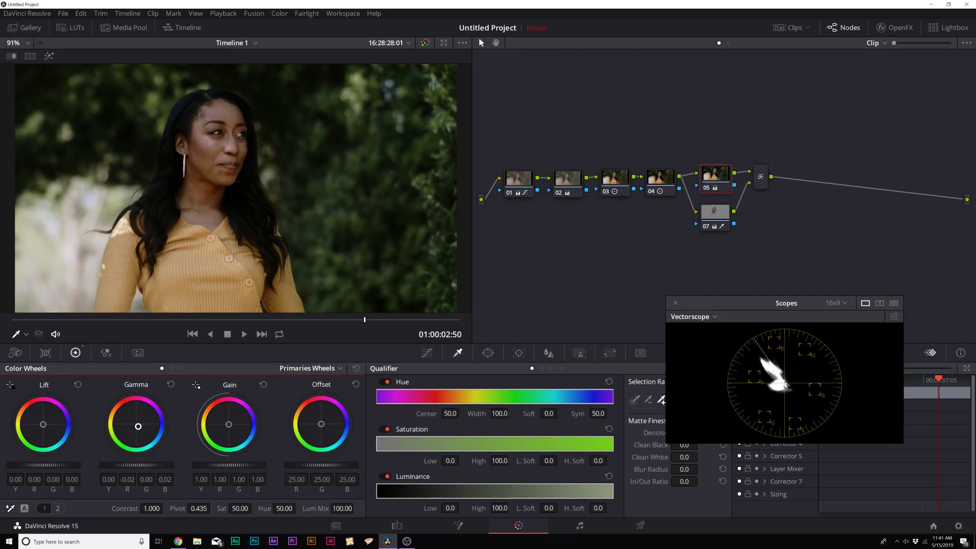
left_click_drag(243, 508, 259, 508)
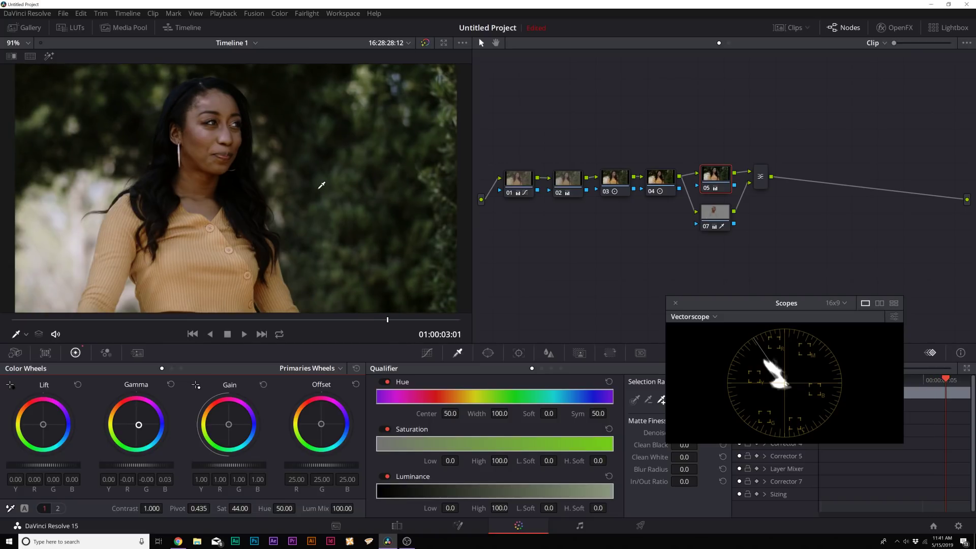
Step: Add a serial node after the layer mixer and show its Hue Vs Sat curve, moving the scopes window clear of it
left_click(761, 177)
key("alt+s")
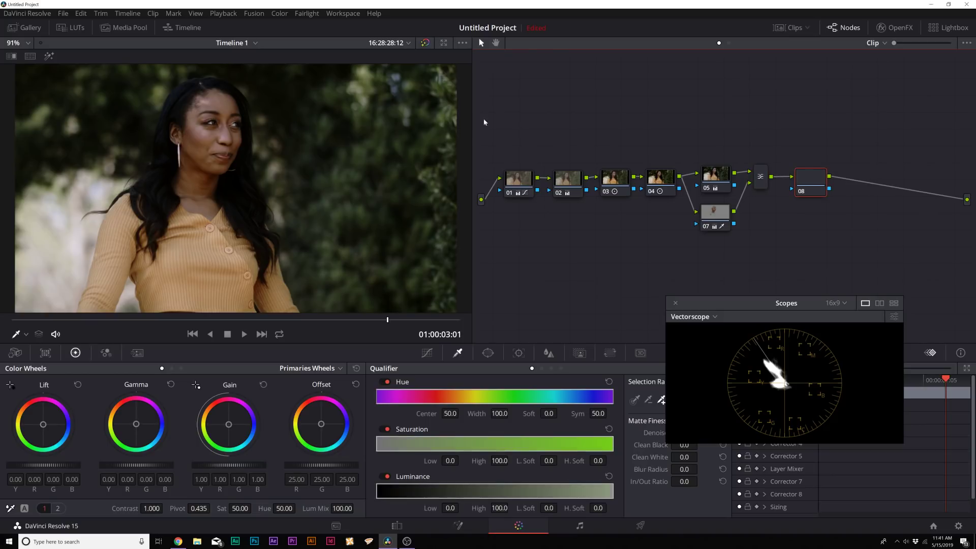
left_click_drag(737, 306, 803, 395)
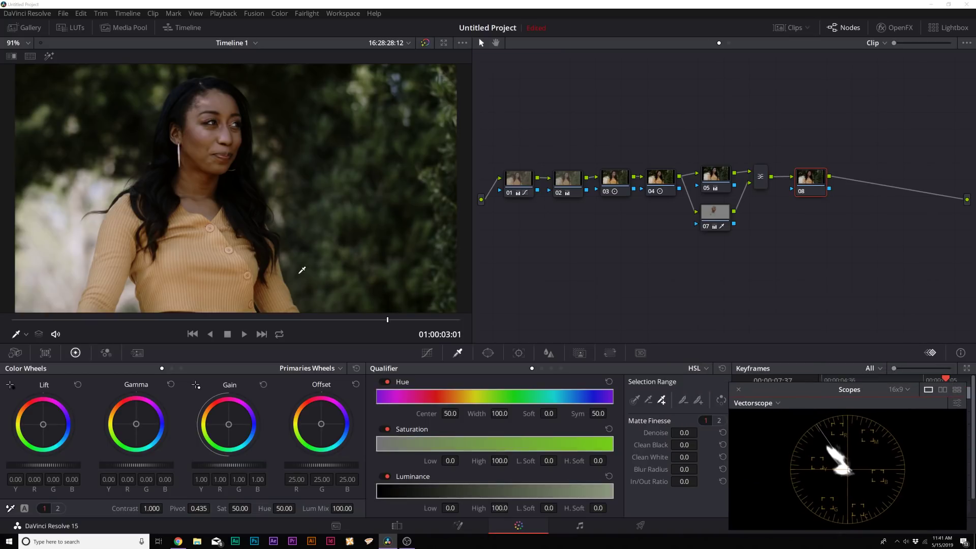
left_click(427, 353)
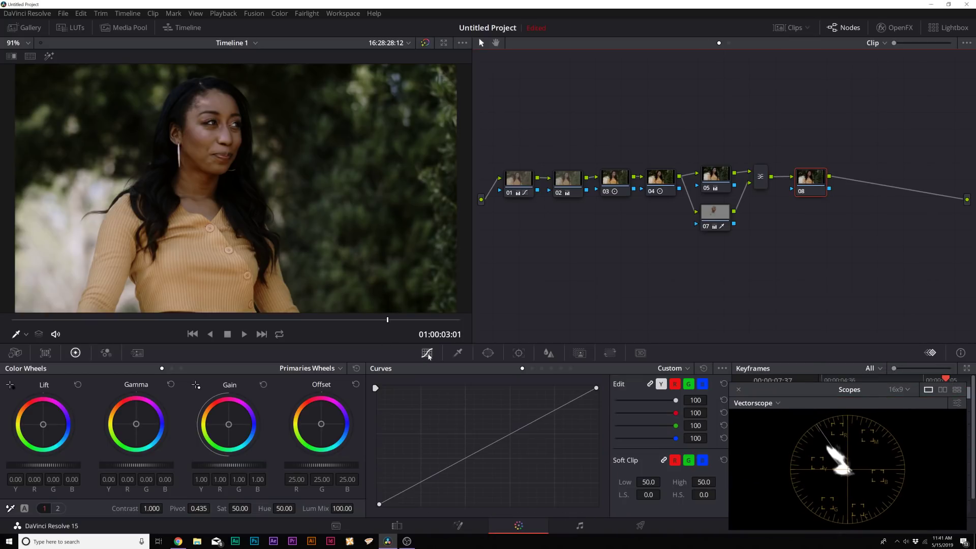
left_click(686, 368)
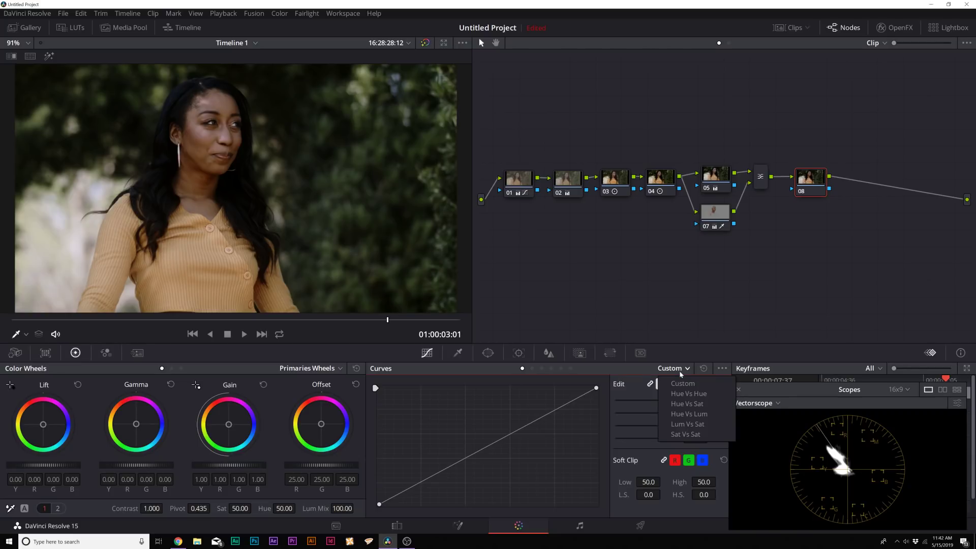
left_click(684, 404)
left_click_drag(780, 389, 804, 386)
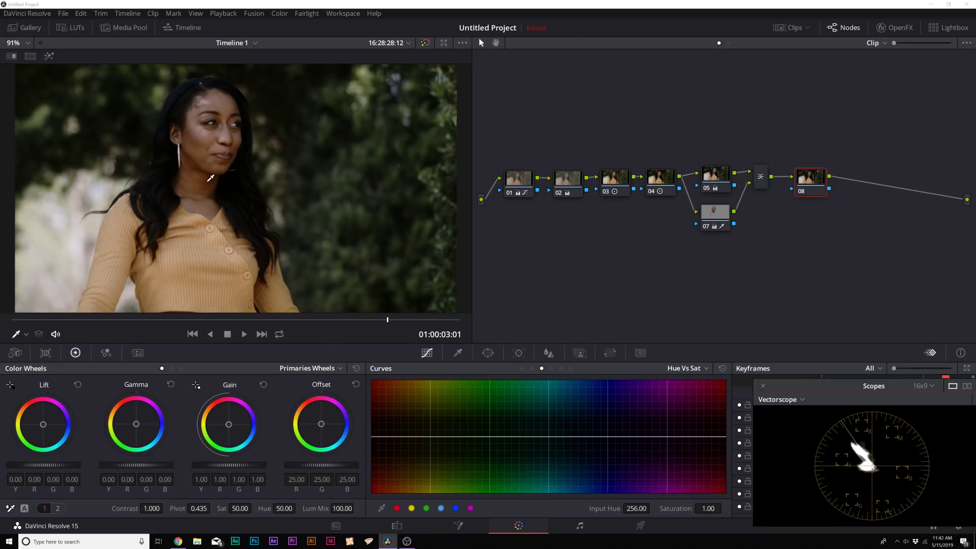
Step: In node 08's Hue Vs Sat curve, raise the sampled sweater hue 295.66 to saturation 1.62 and boost the sampled foliage hue
left_click(192, 249)
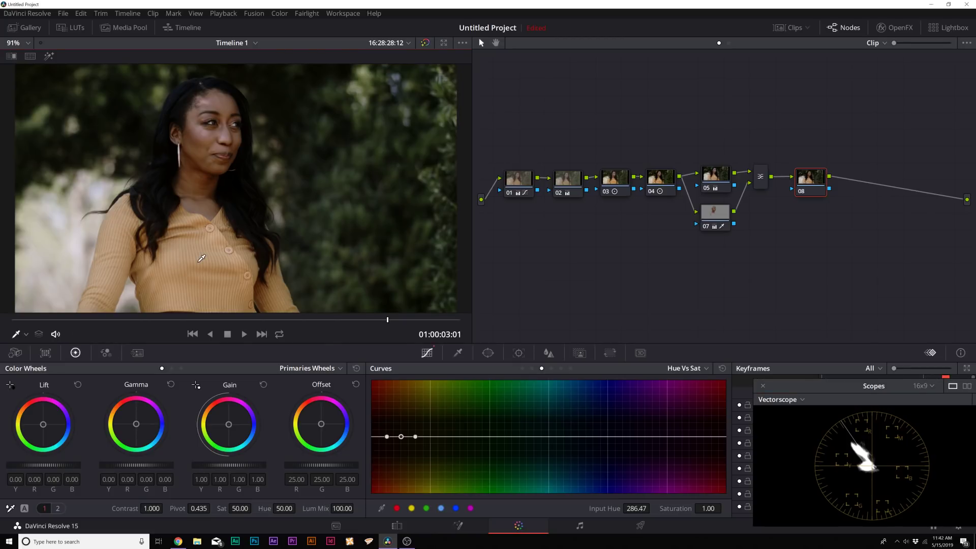
mouse_move(401, 437)
left_mouse_down()
mouse_move(401, 422)
mouse_move(395, 437)
left_mouse_up()
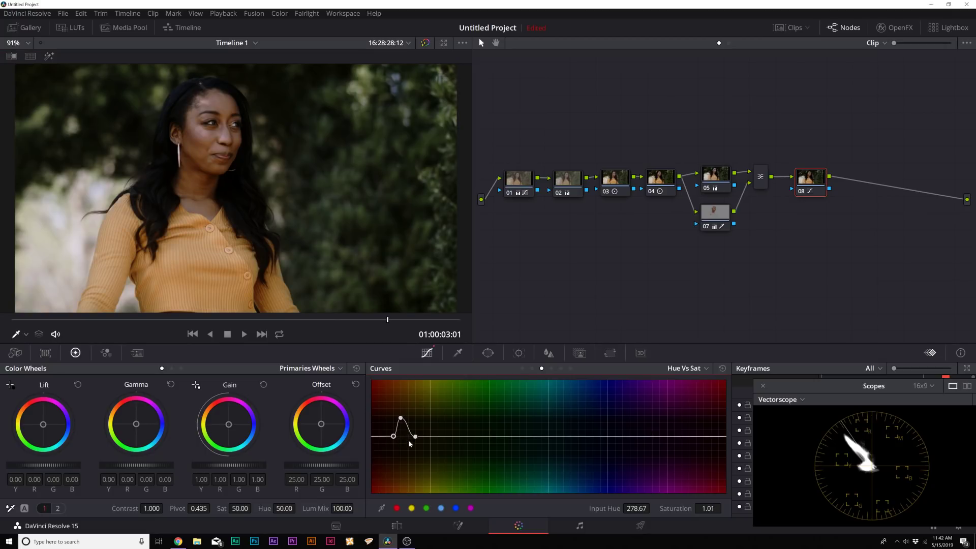
left_click(311, 126)
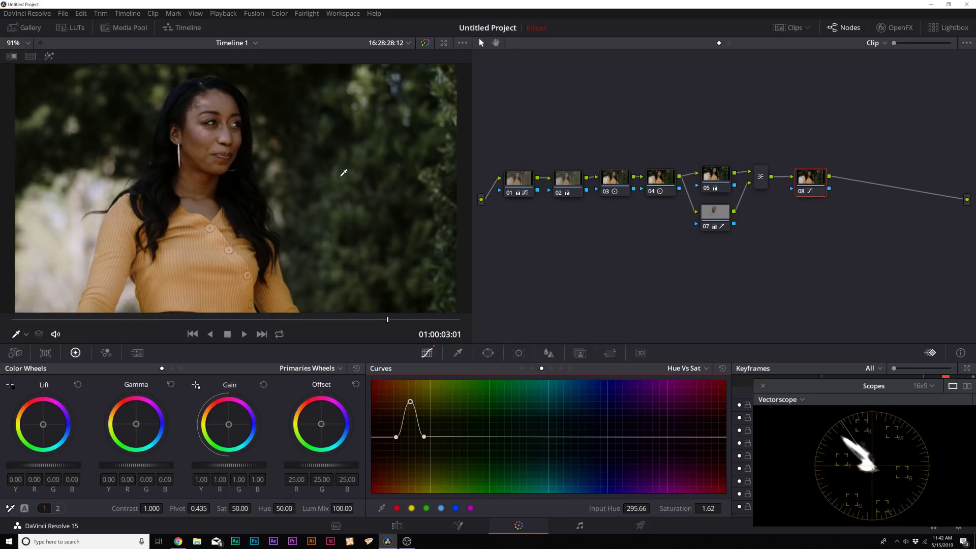
left_click(344, 172)
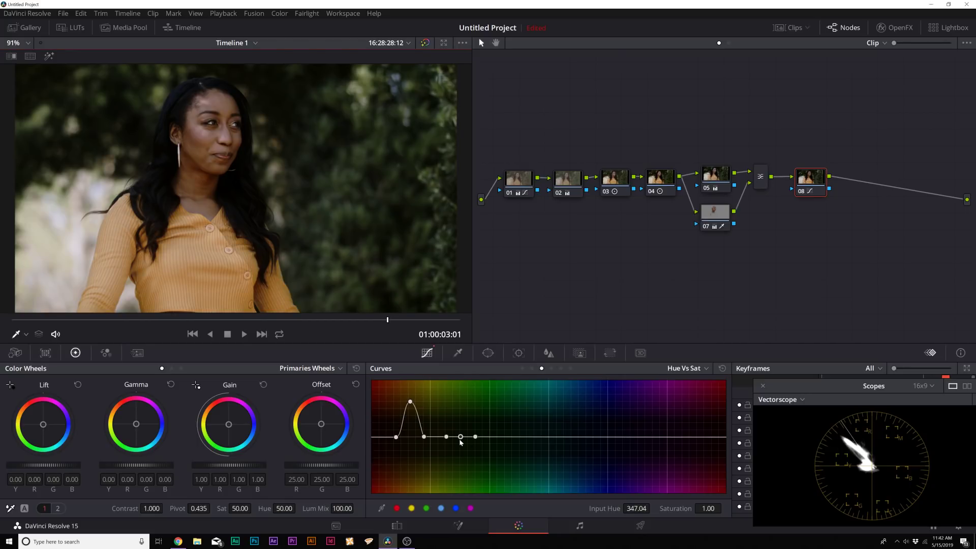
left_click_drag(461, 437, 461, 415)
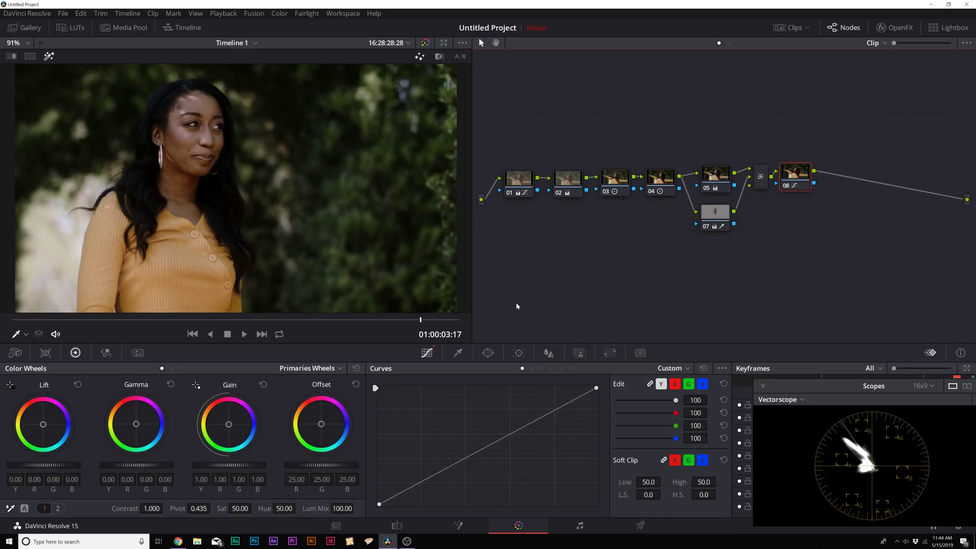
Step: Add serial node 09, switch to Log wheels and warm its Midtone to R 0.11, G -0.03 and B -0.07
key("alt+s")
left_click(307, 368)
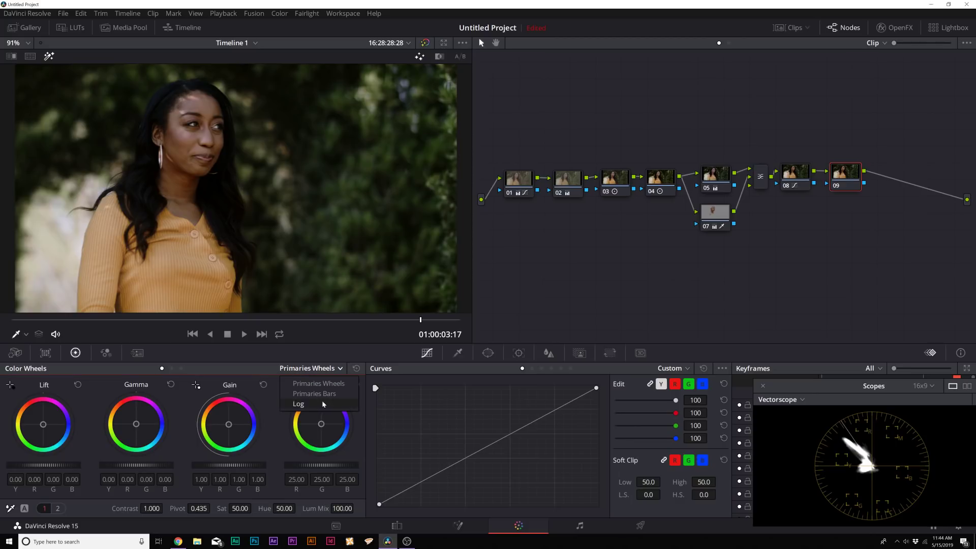
left_click(302, 411)
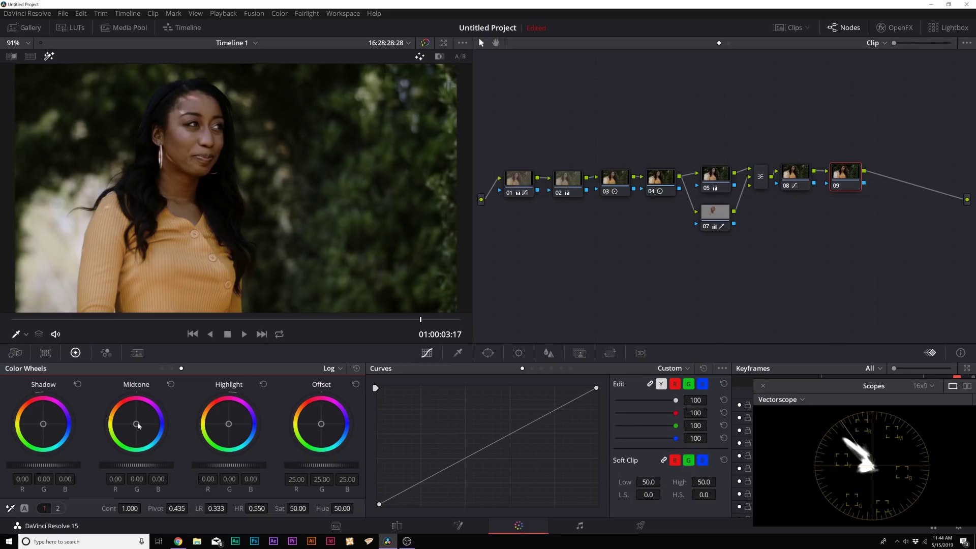
left_click_drag(137, 426, 130, 413)
left_click(837, 189)
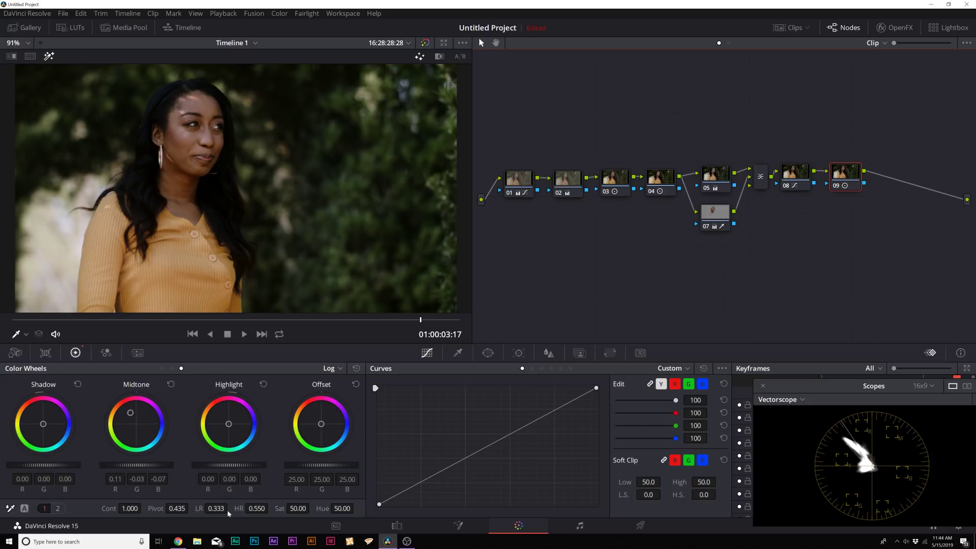
Step: Set node 09's low range to 0.211 and high range to 0.746, and balance warm Midtone R 0.09, B -0.06 against blue Shadow B 0.11
left_click_drag(224, 509, 270, 507)
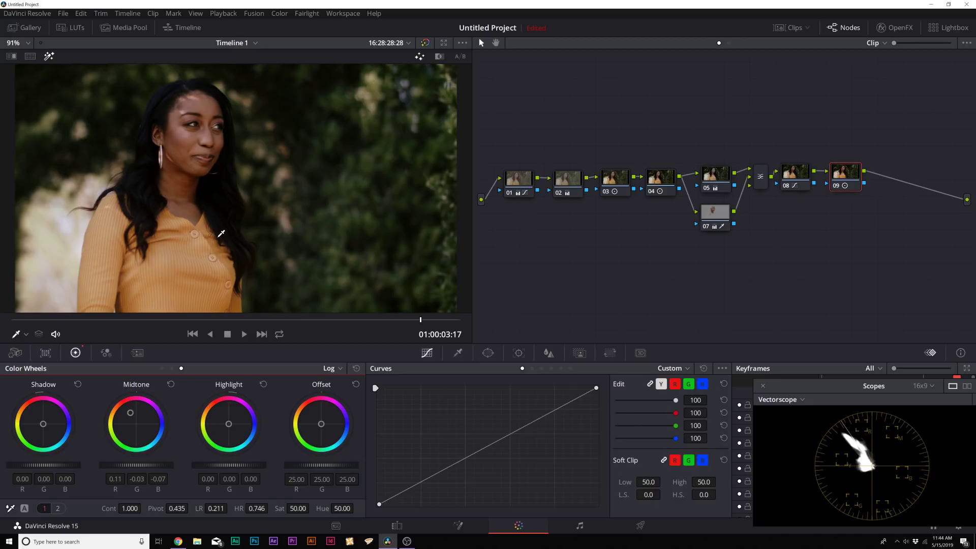
left_click_drag(132, 425, 131, 415)
left_click_drag(43, 424, 46, 423)
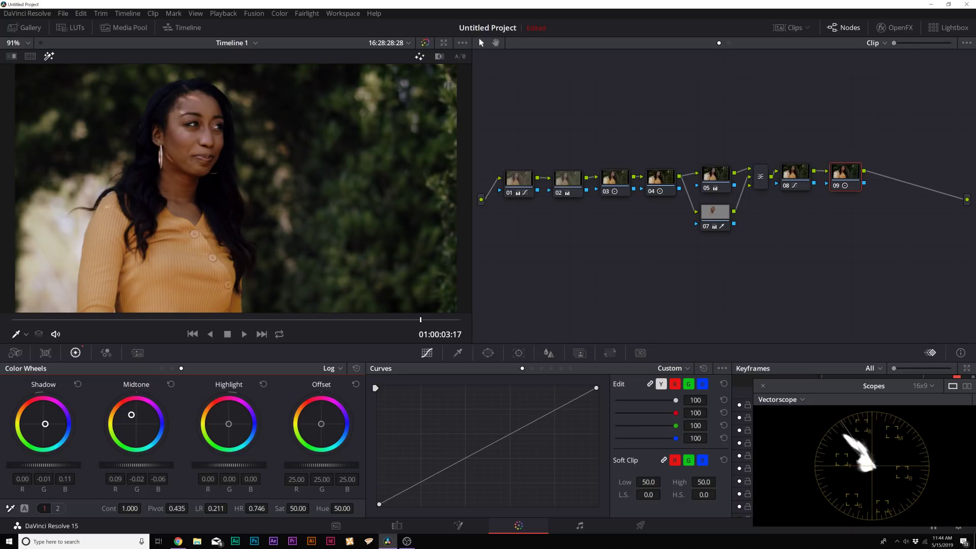
Step: Change node 09's low range to 0.303 and high range to 0.726, shift Highlight to R 0.04, G -0.01, B 0.01, and compare with the node off
left_click_drag(215, 508, 226, 509)
left_click_drag(257, 508, 271, 509)
left_click_drag(235, 431, 238, 433)
left_click(837, 186)
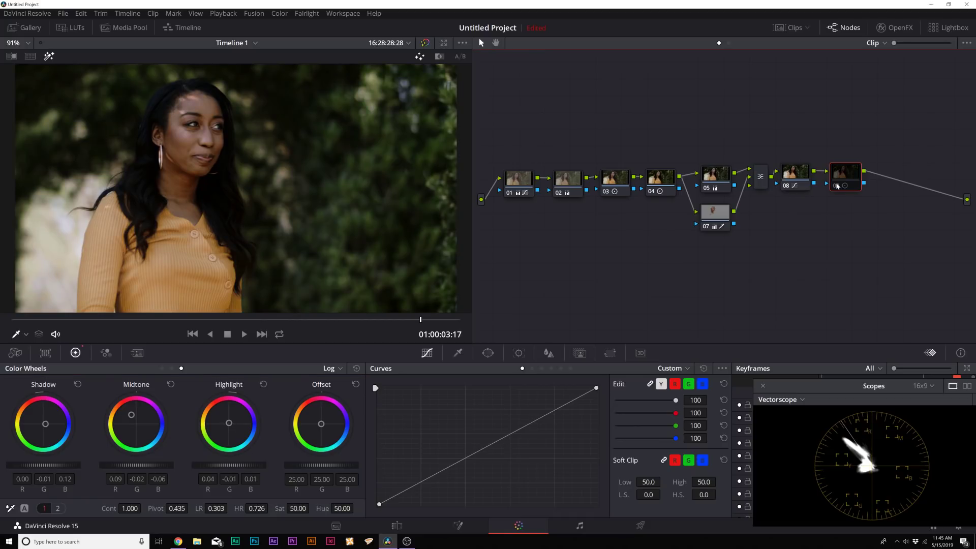
Step: Refine node 09's Shadow to R -0.01, G -0.01, B 0.13 and Midtone to R 0.09, G -0.02, B -0.05
left_click_drag(131, 414, 131, 415)
left_click_drag(45, 424, 46, 426)
left_click_drag(131, 415, 132, 416)
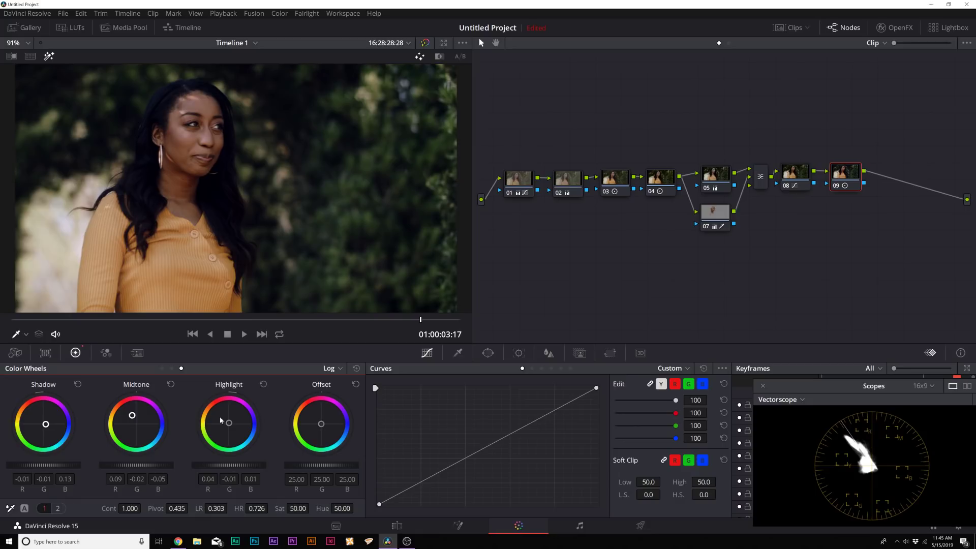
Step: Set node 09's low range to 0.208, high range to 0.628 and Highlight to R 0.07, G -0.01, B -0.14, comparing the node off and on
left_click_drag(223, 509, 236, 508)
left_click(838, 188)
key("ctrl+d")
key("ctrl+d")
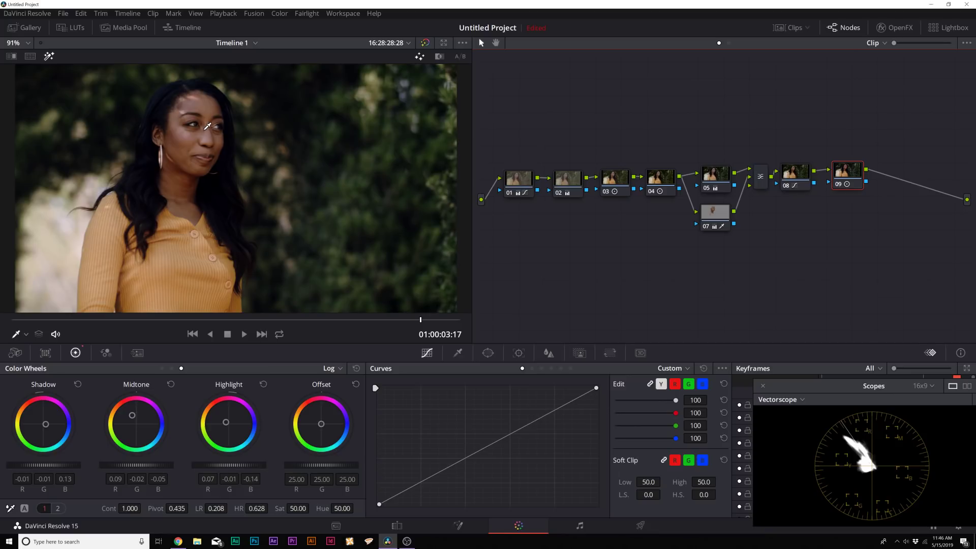
Step: Add serial node 10, switch to Primaries Wheels and reduce its saturation to 44.80, comparing the image with the node off and on
key("alt+s")
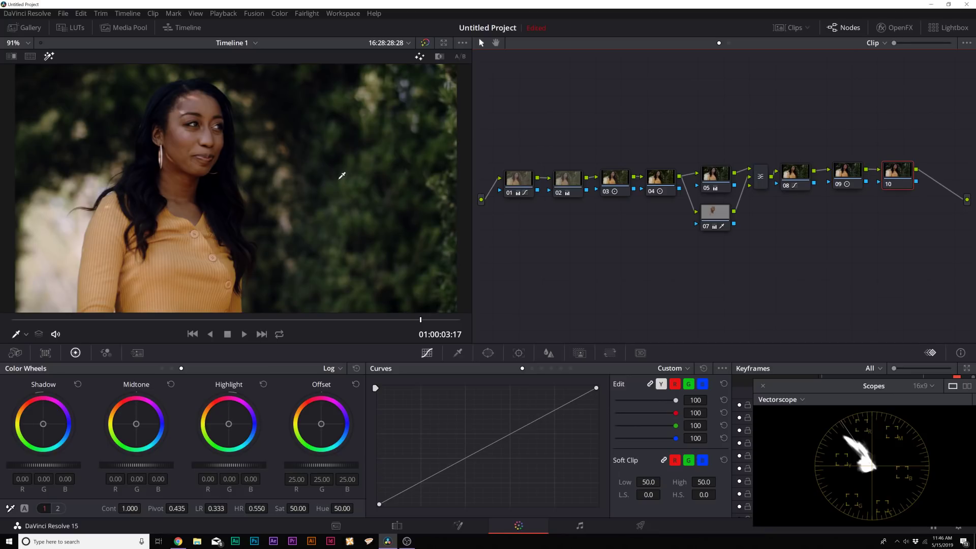
left_click(397, 526)
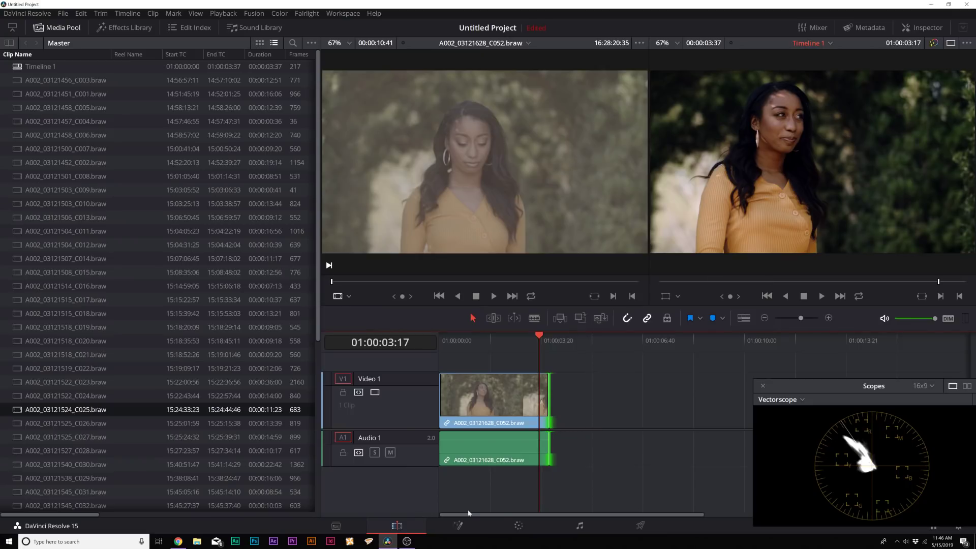
left_click(519, 526)
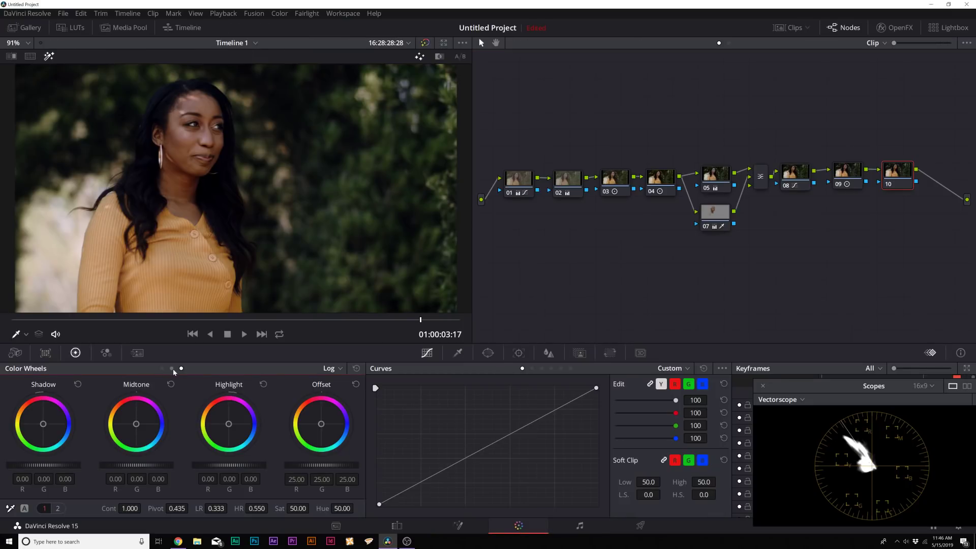
left_click(329, 369)
left_click(356, 381)
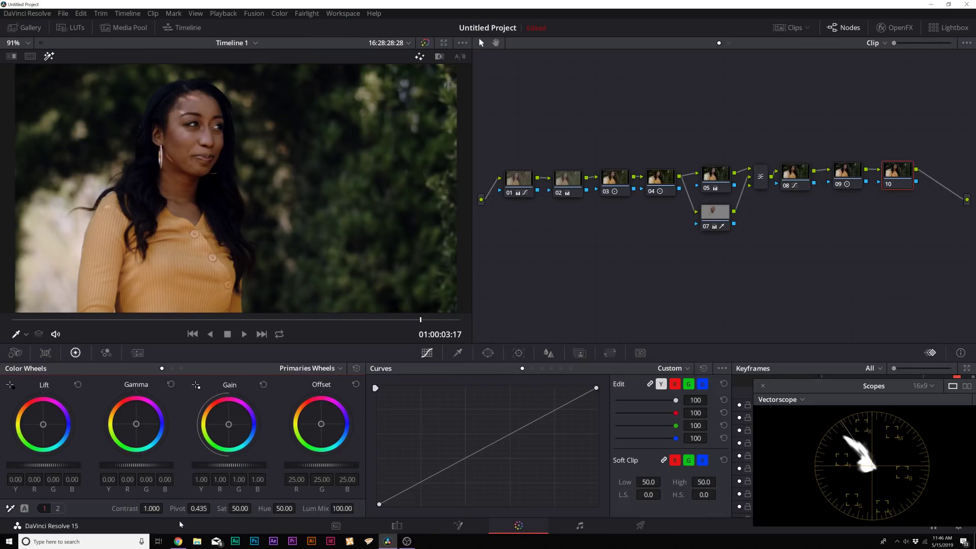
left_click_drag(232, 508, 253, 506)
left_click(889, 186)
left_click(889, 186)
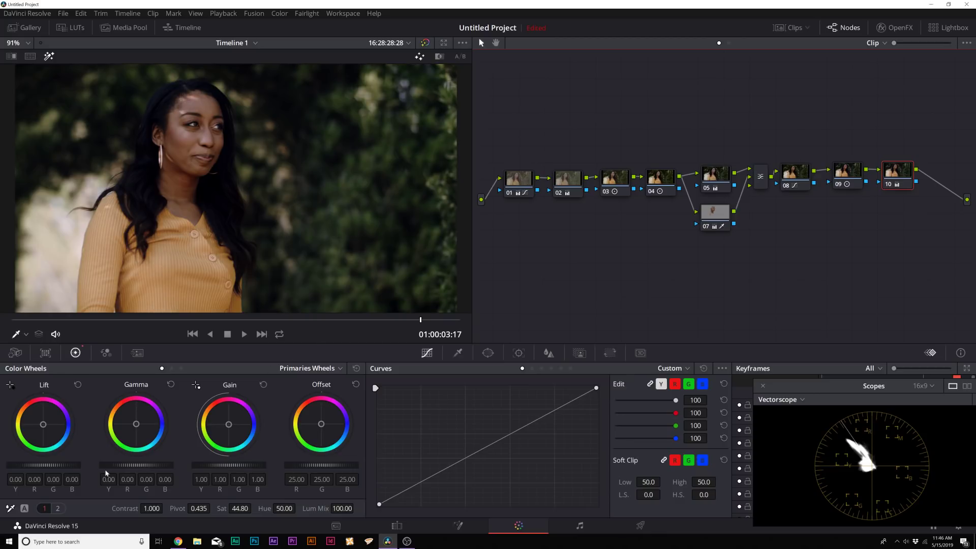
Step: Try adjusting node 10's midtone detail and reset it to 0.00
left_click(58, 508)
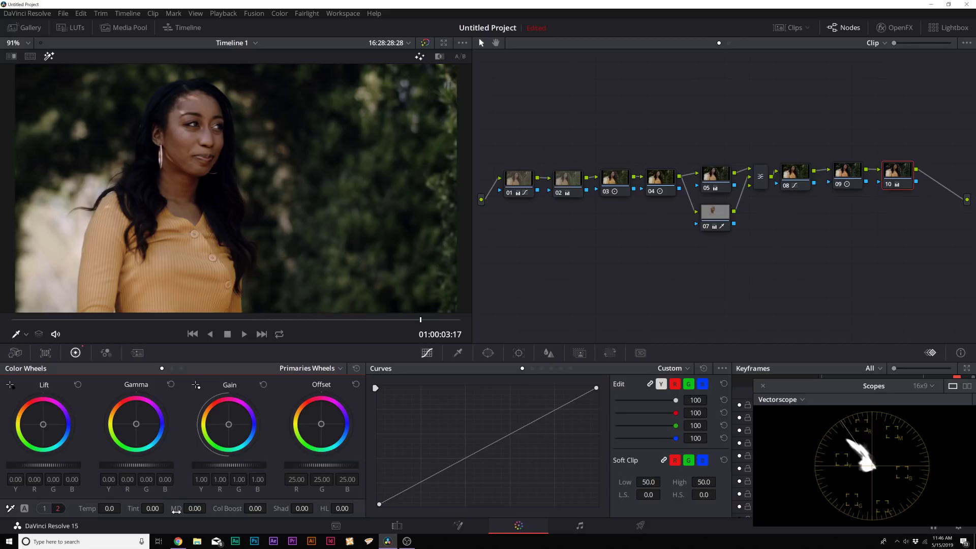
mouse_move(195, 508)
left_mouse_down()
mouse_move(208, 507)
mouse_move(191, 507)
left_mouse_up()
double_click(195, 508)
Step: Sharpen the image slightly on node 10 by setting the linked RGB blur radius to 0.48
left_click(549, 352)
left_click(427, 353)
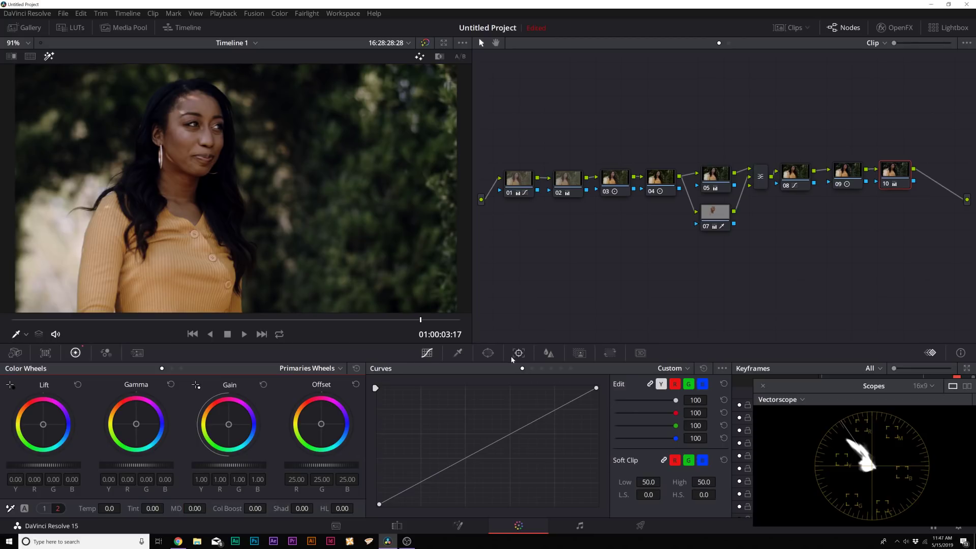
left_click(549, 354)
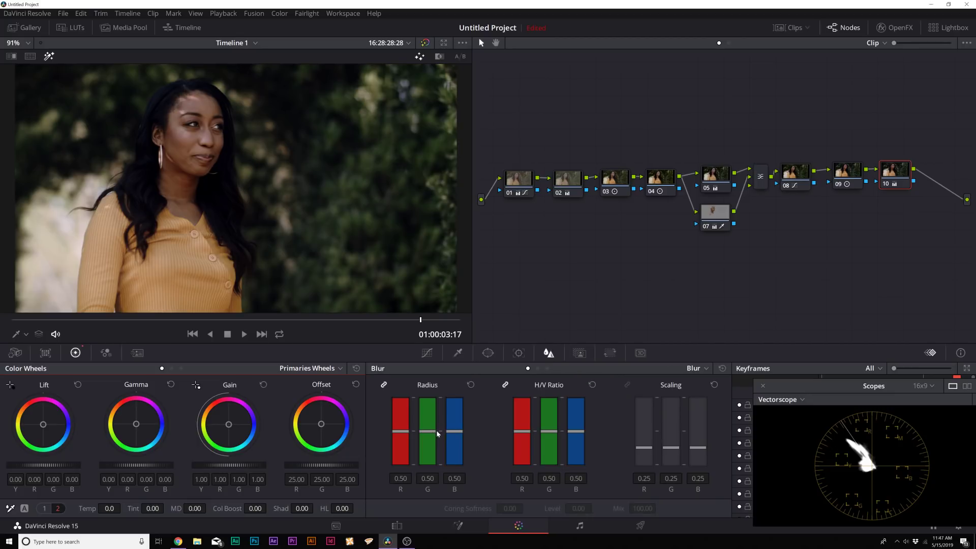
left_click_drag(426, 434, 434, 435)
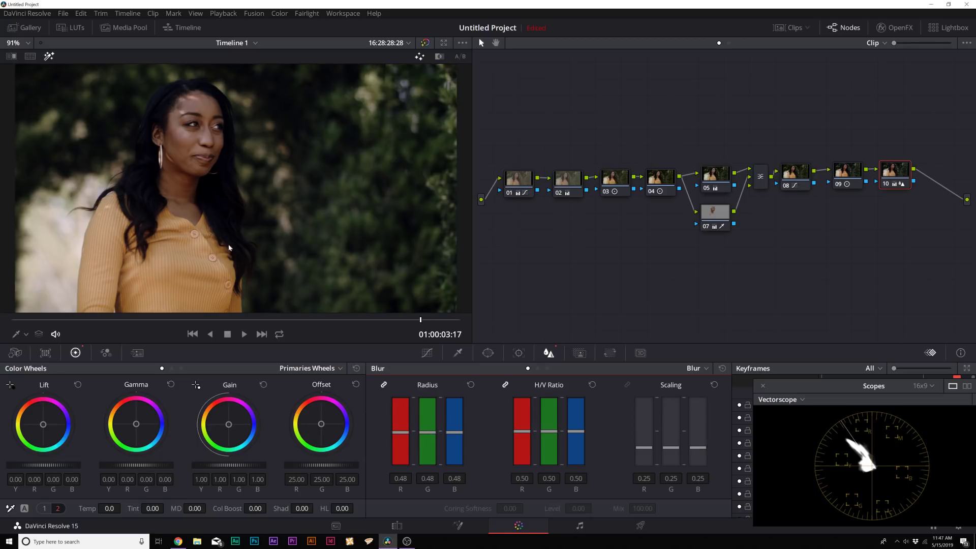
Step: Compare the image with node 10 off and on, and shift the node slightly closer to node 09
left_click(886, 184)
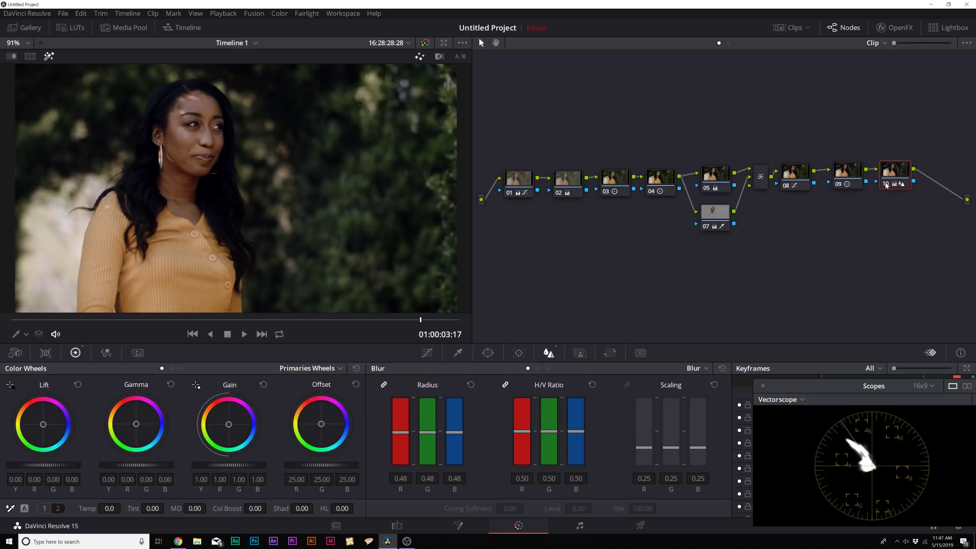
left_click(885, 184)
left_click_drag(887, 176, 885, 177)
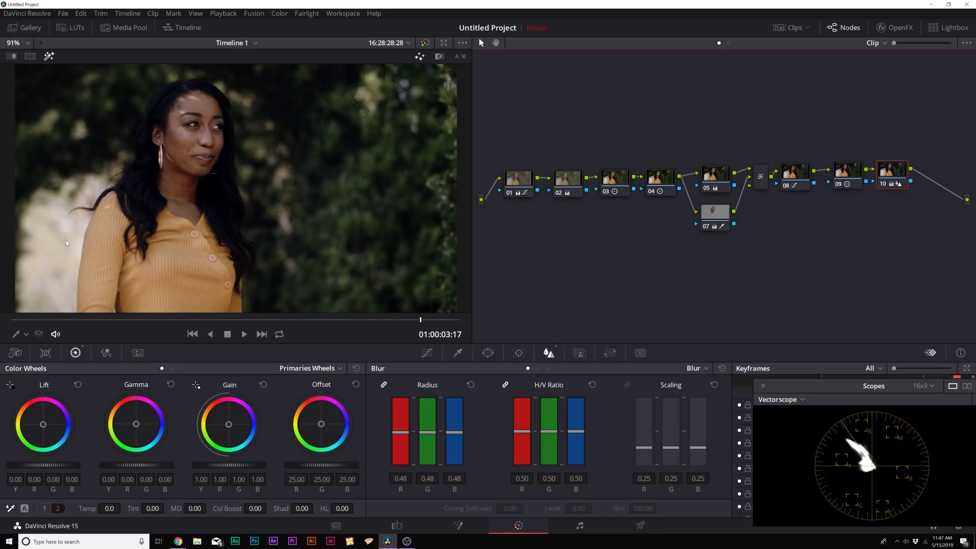
Step: Add serial node 11 after node 10 and bring up its Lum Vs Sat curve
key("alt+s")
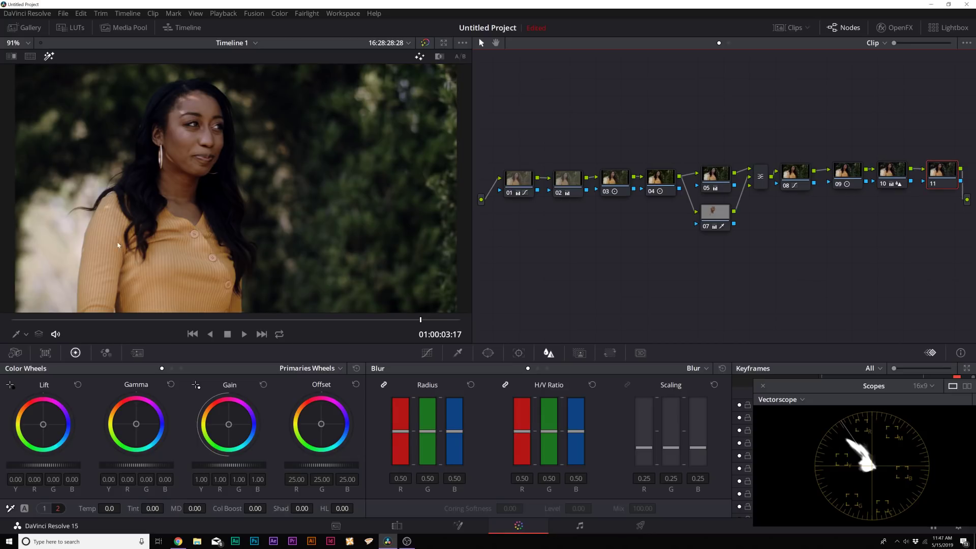
left_click(427, 354)
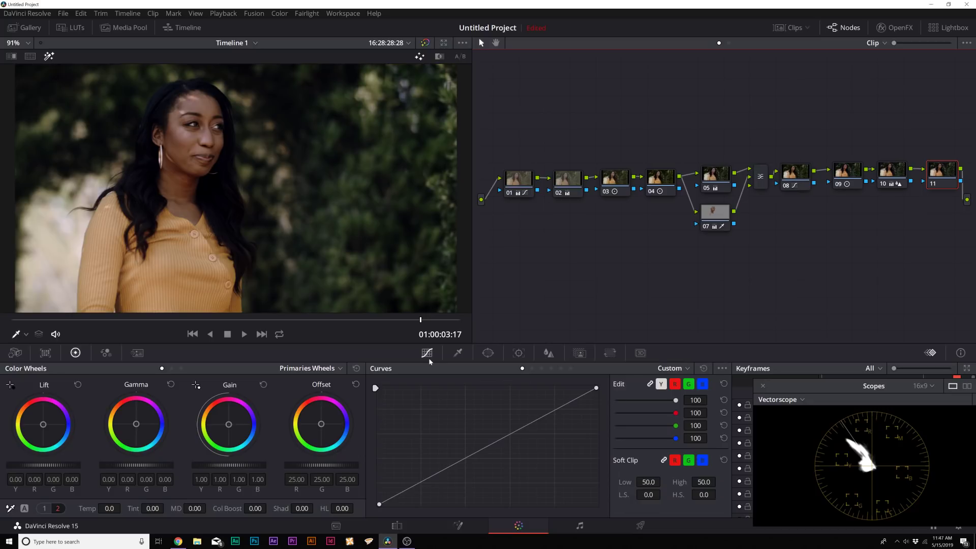
left_click(672, 368)
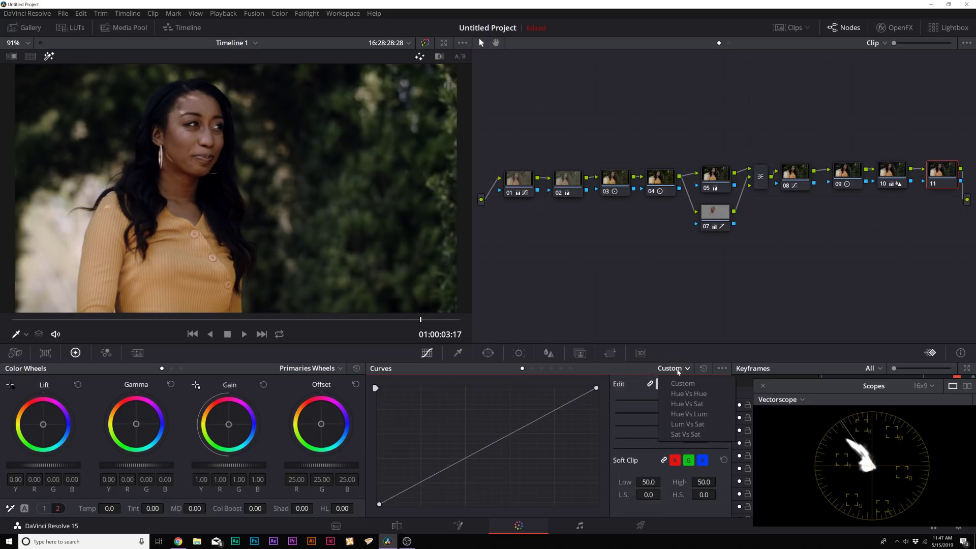
left_click(679, 425)
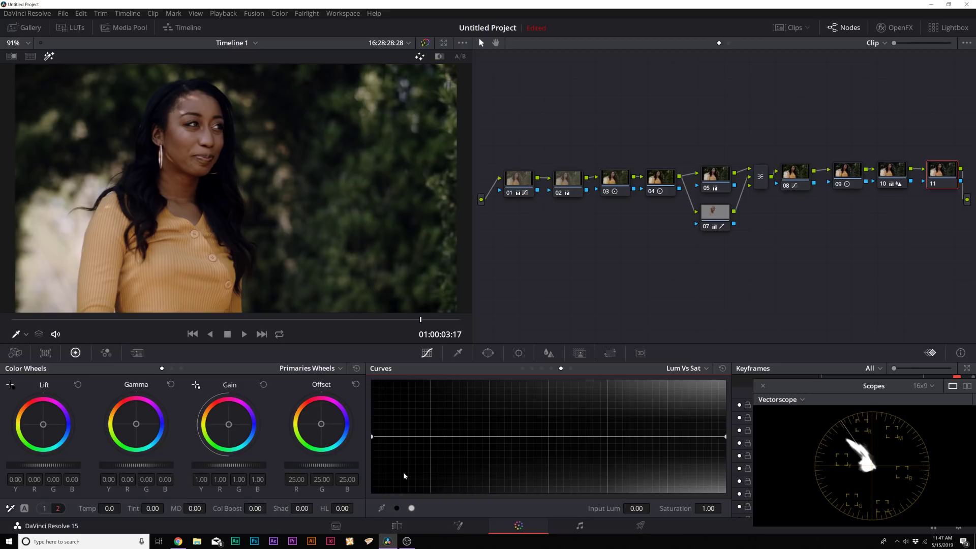
Step: Add shadow and highlight control points to node 11's Lum Vs Sat curve and lower the black end to saturation 0.00, comparing the node off and on
left_click(397, 510)
left_click(411, 509)
left_click(372, 436)
left_click_drag(372, 436, 372, 491)
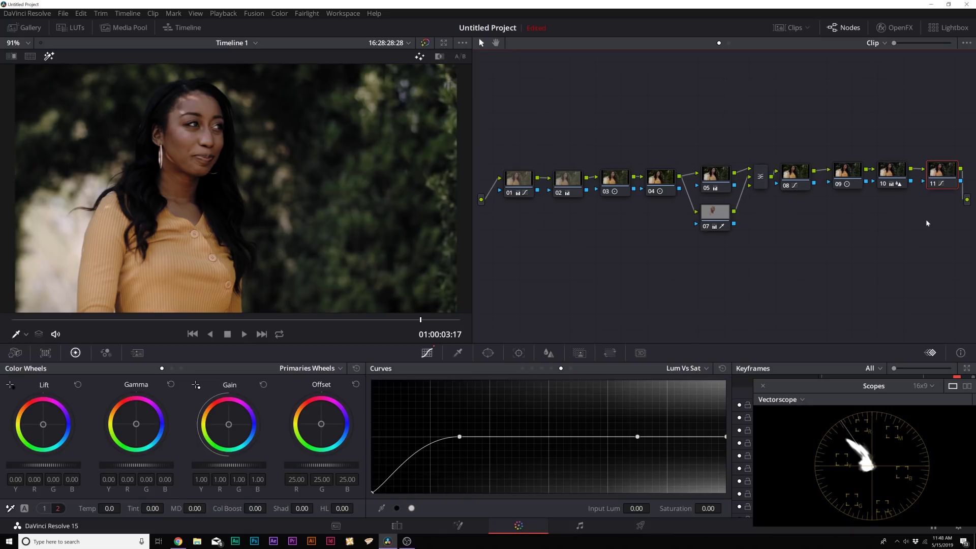
left_click(932, 185)
left_click(932, 185)
left_click(933, 185)
left_click(933, 185)
left_click(933, 186)
left_click(933, 185)
left_click(933, 186)
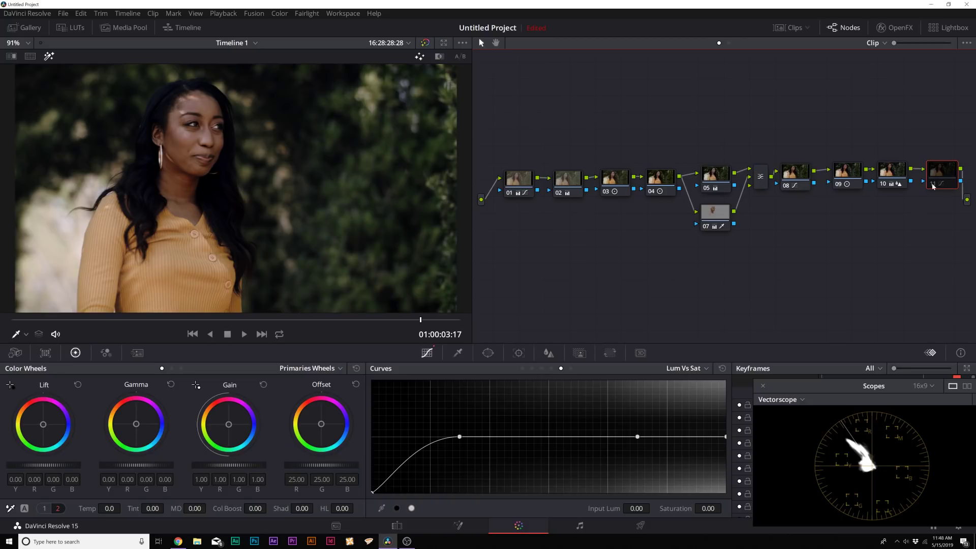
left_click(933, 186)
Step: Lower the white end of node 11's Lum Vs Sat curve to saturation 0.00 and compare the image with the node off and on
left_click_drag(724, 437, 725, 491)
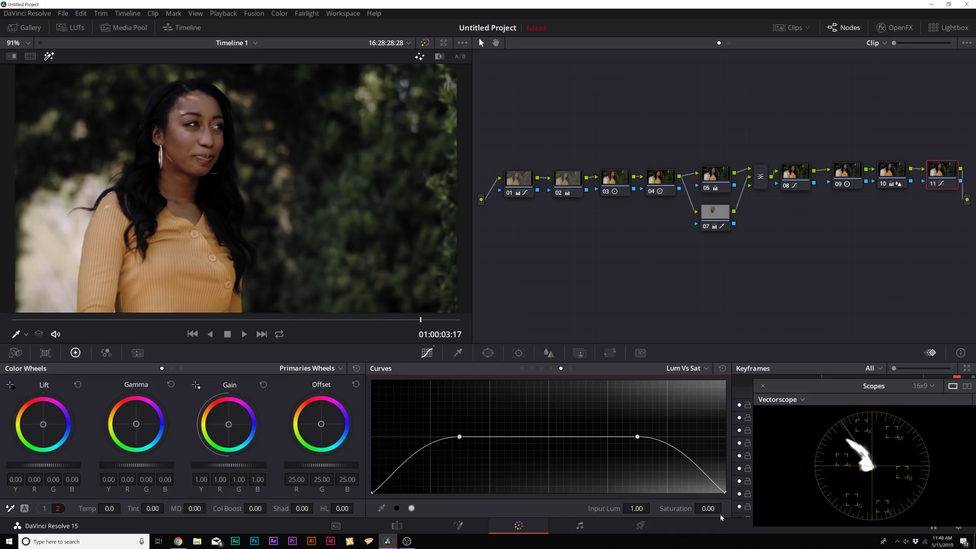
left_click(932, 184)
left_click(932, 185)
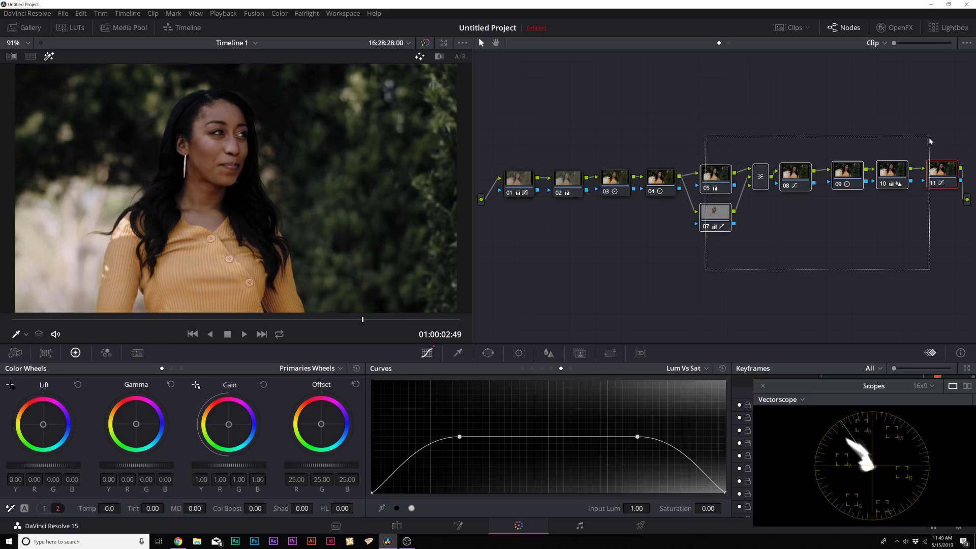
left_click_drag(934, 139, 931, 142)
key("Delete")
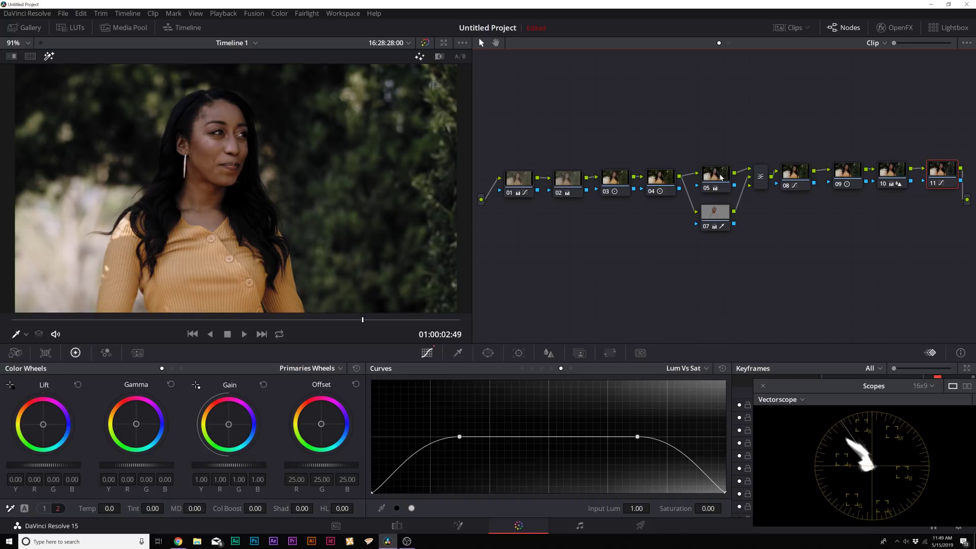
Step: View node 11's Custom curve and its Hue Vs Sat curve
left_click(522, 368)
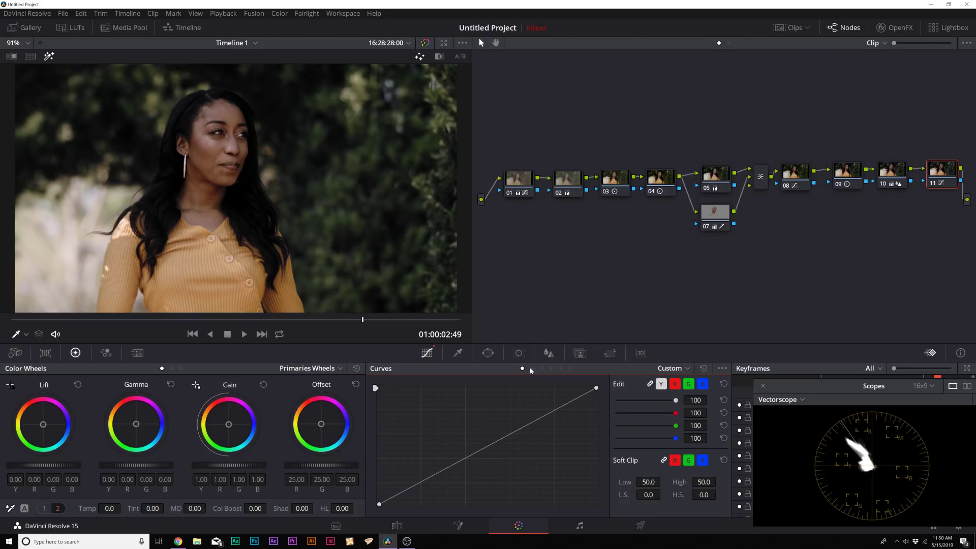
left_click(541, 367)
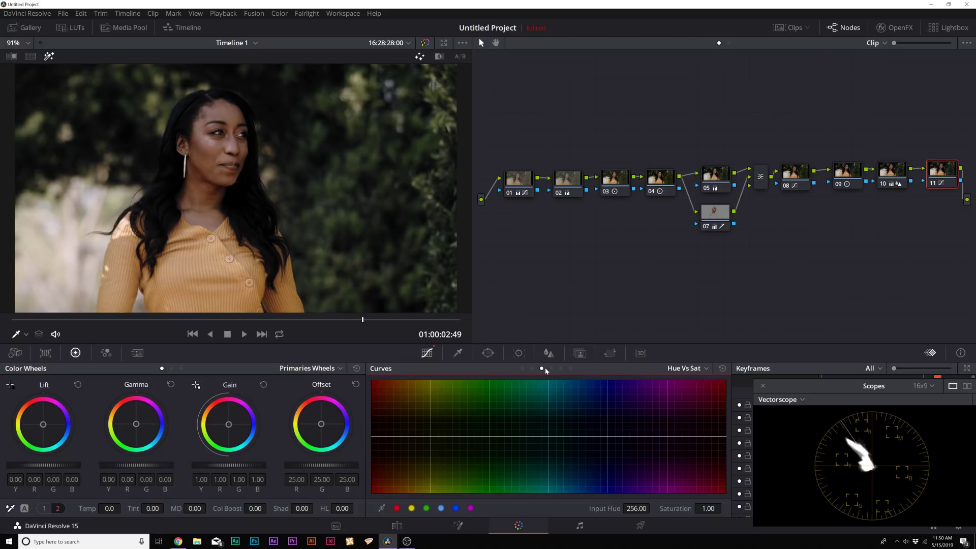